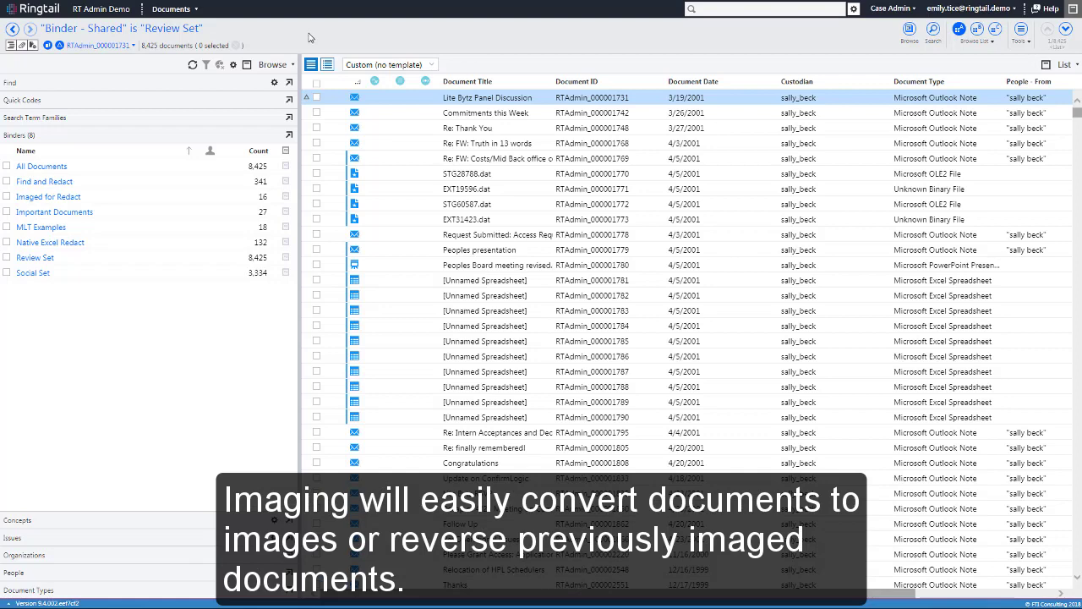
# - Select all documents in the Review Set and pin Imaging and Reverse previous imaging to the main toolbar
pyautogui.click(316, 84)
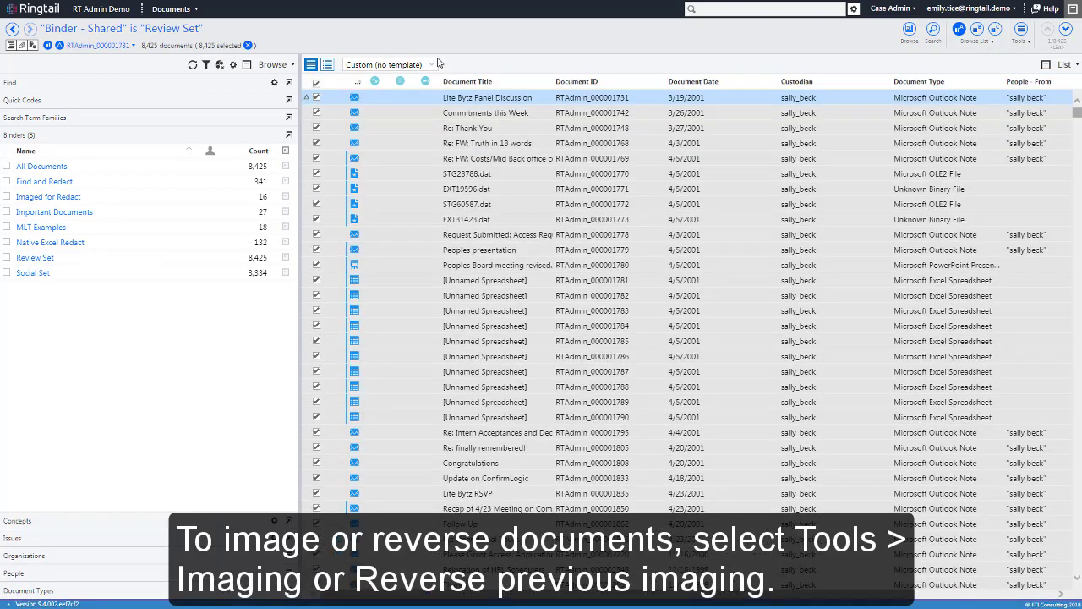
pyautogui.click(1021, 32)
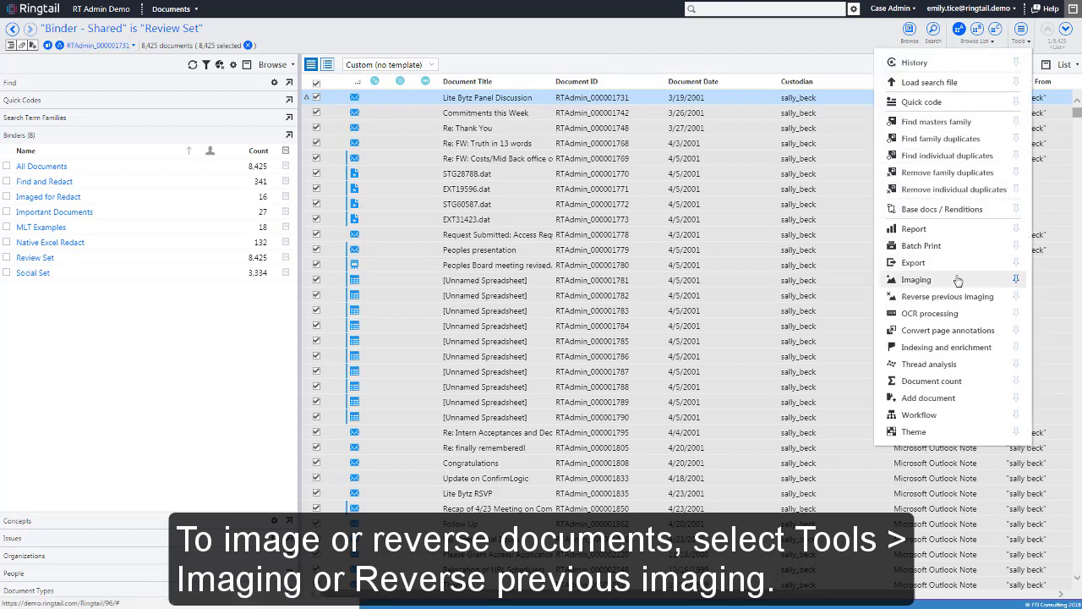
pyautogui.click(1015, 280)
pyautogui.click(1015, 296)
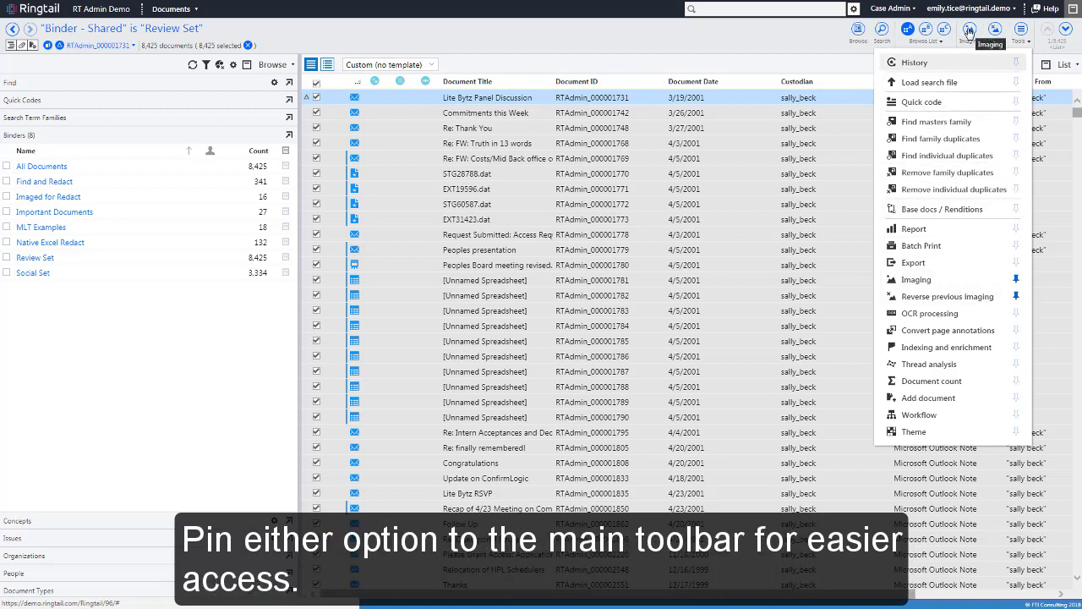
# - Set up imaging of the selected documents as TIFF (single page, black and white), include the spreadsheet file type, and cancel the request
pyautogui.click(969, 32)
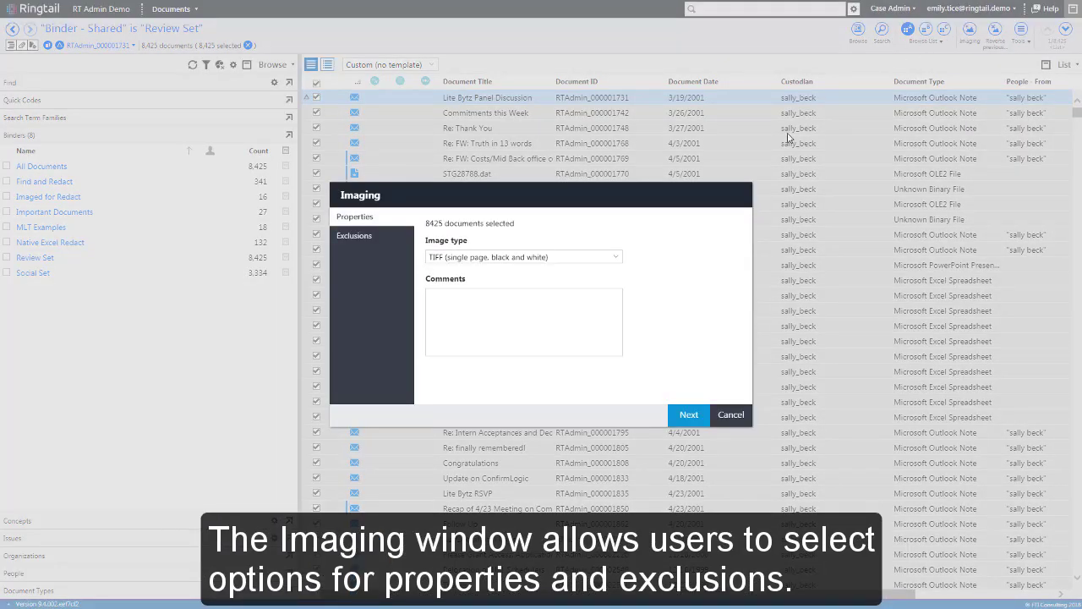
pyautogui.click(616, 259)
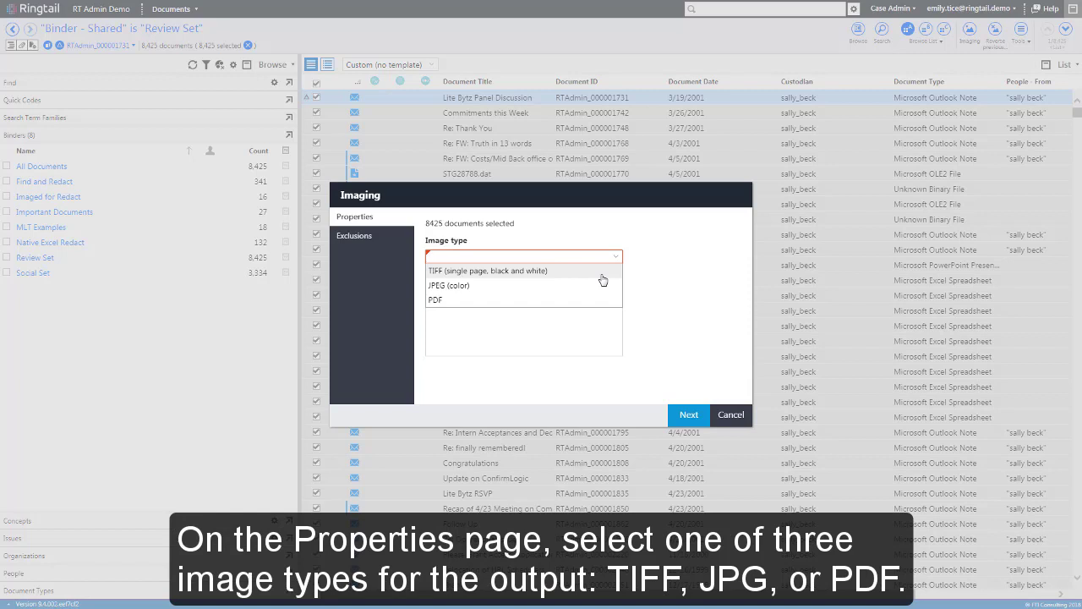
pyautogui.click(602, 276)
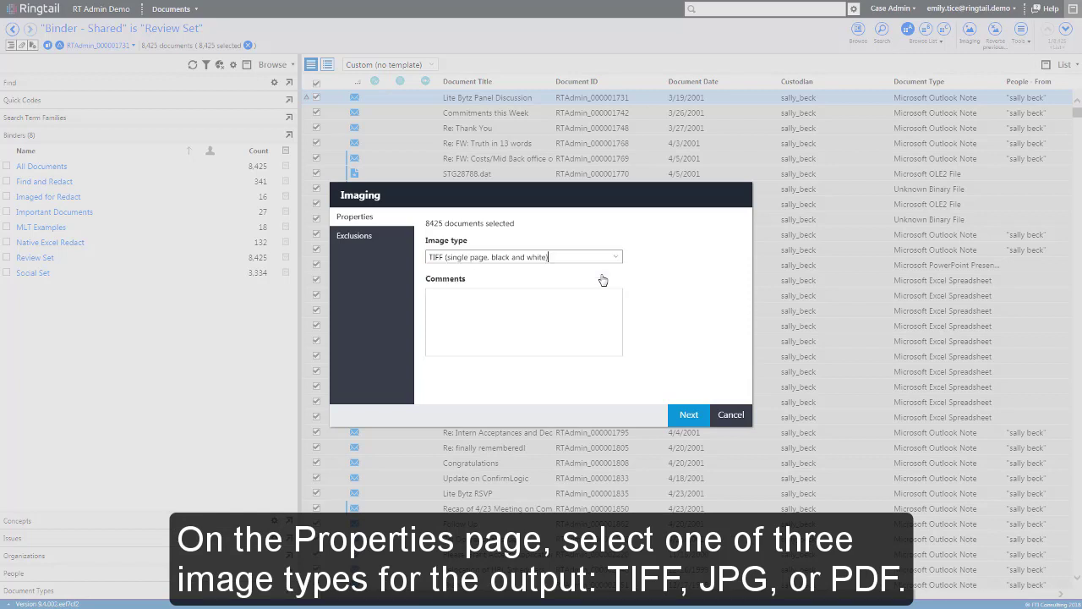
pyautogui.click(689, 415)
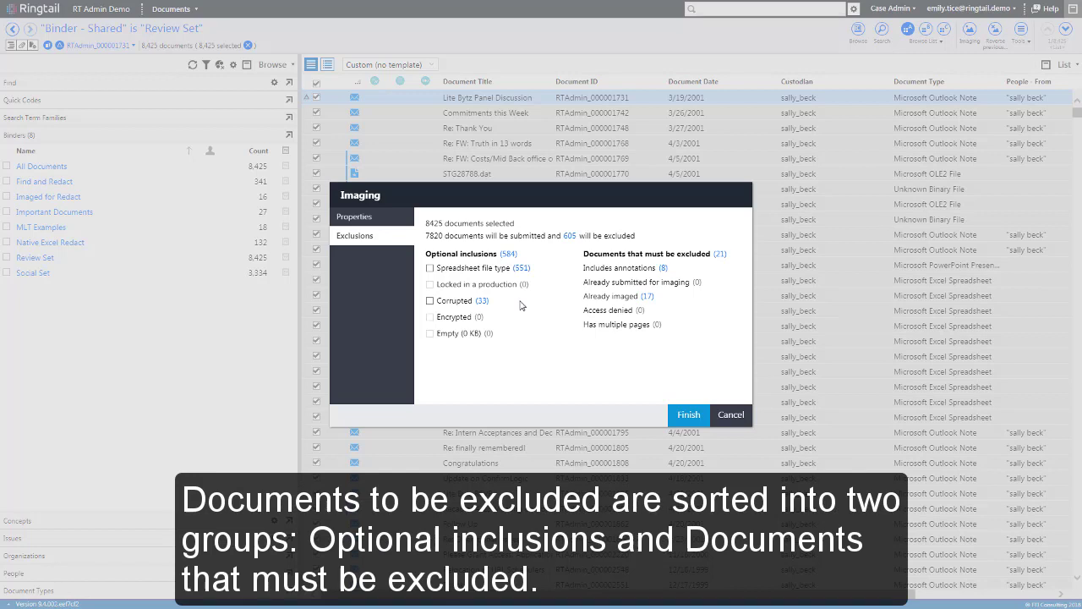
pyautogui.click(430, 269)
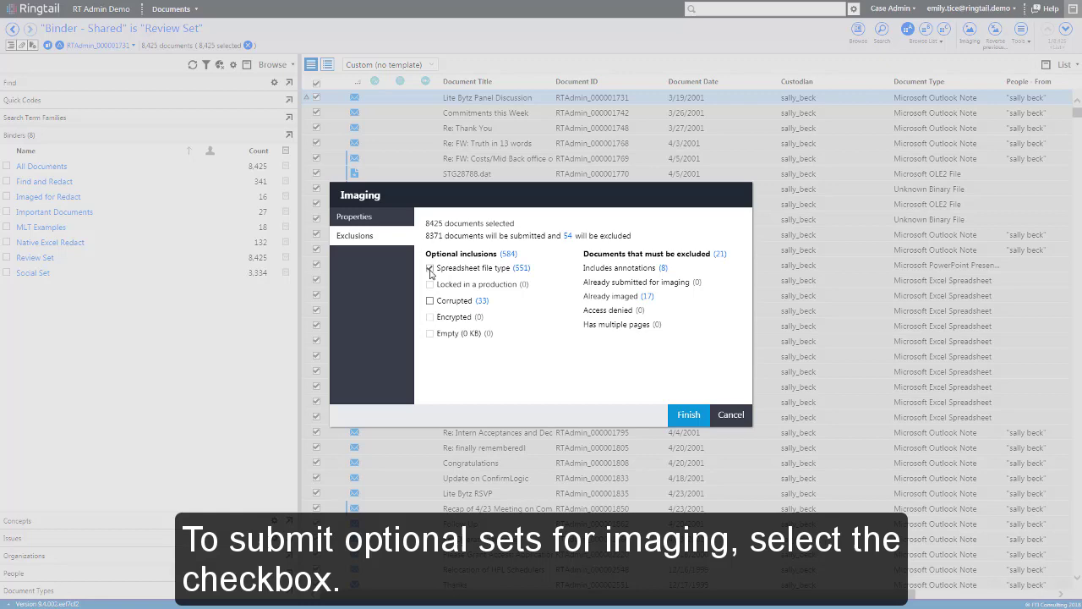
pyautogui.click(731, 415)
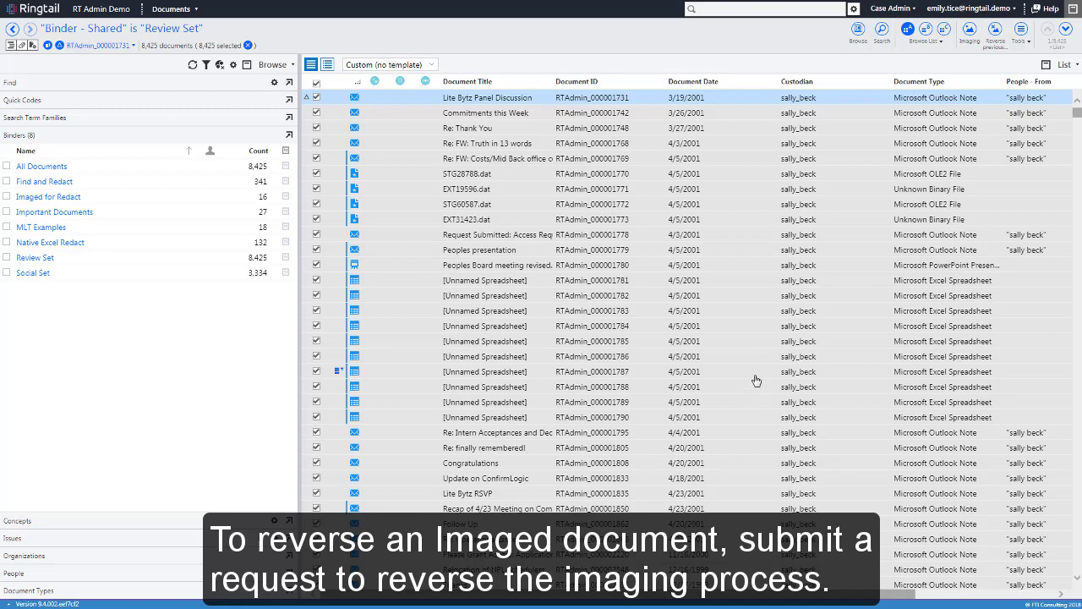
# - Review the exclusions for reversing previous imaging of the selected documents, and close the request without submitting it
pyautogui.click(995, 30)
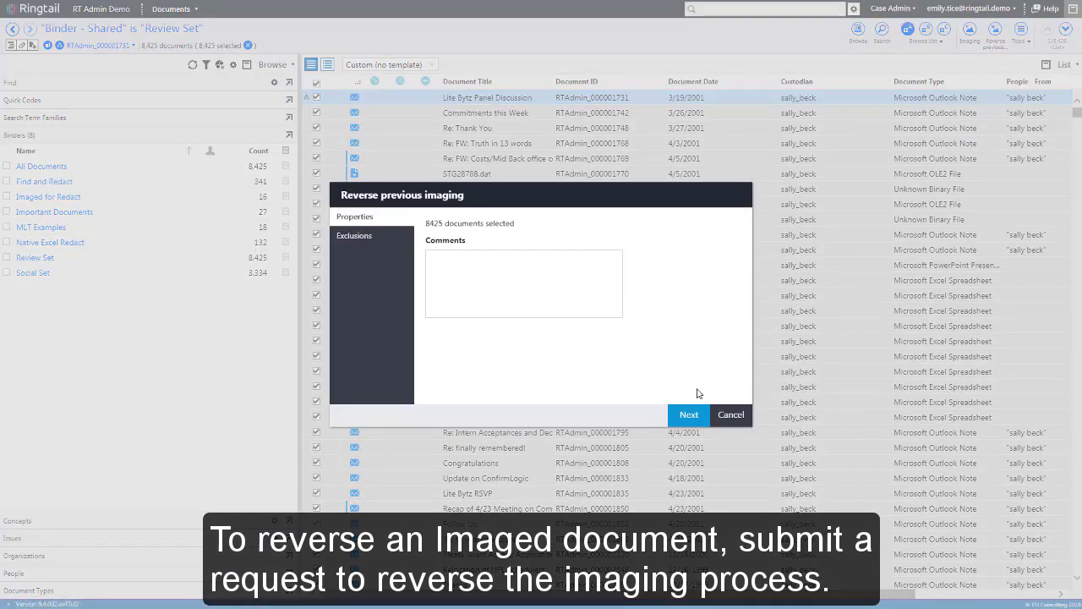
pyautogui.click(691, 415)
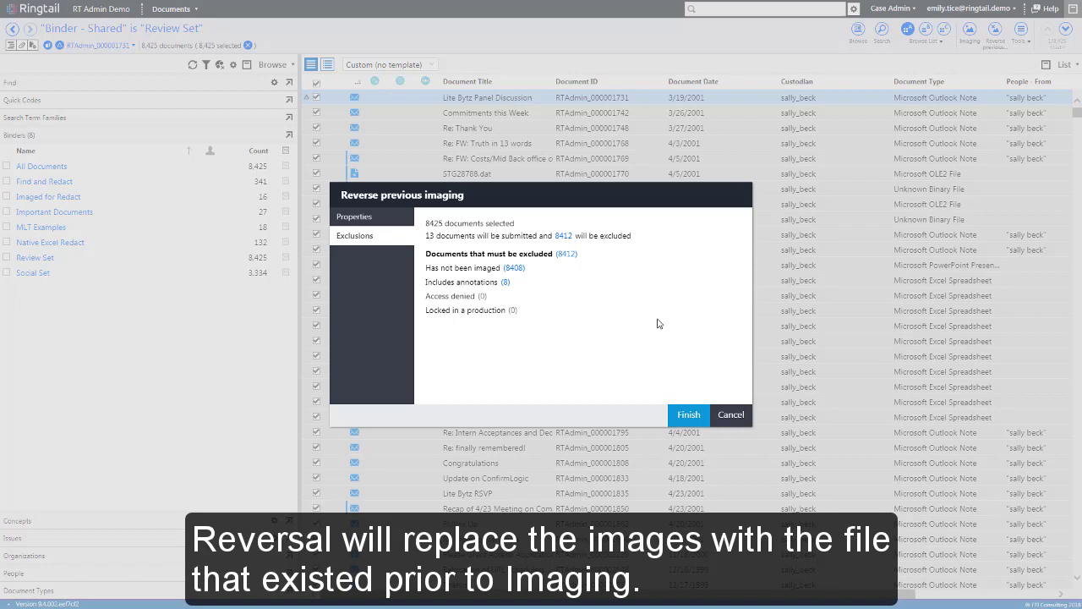
pyautogui.click(731, 415)
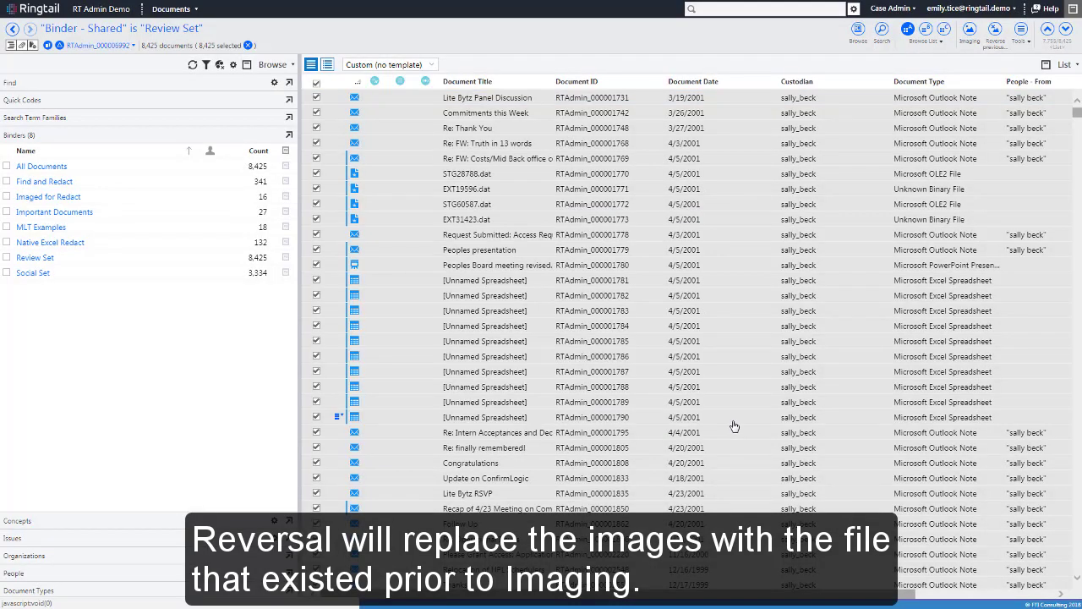
# - Replace the current selection with the Find and Redact binder and show Oct13.00desk.pdf in the View Related Code workspace
pyautogui.click(316, 82)
pyautogui.click(7, 182)
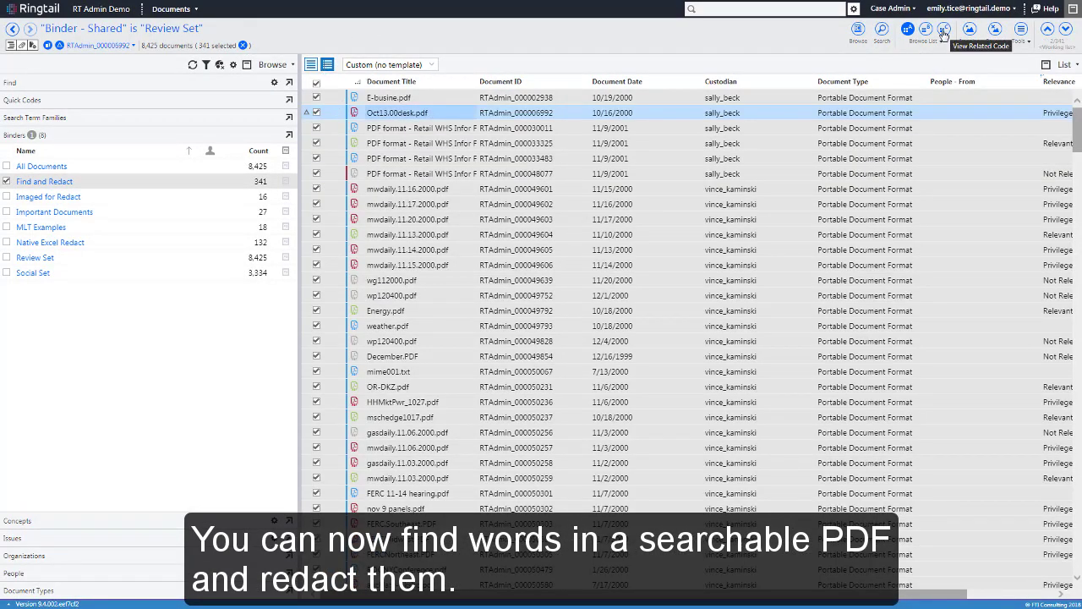
pyautogui.click(945, 31)
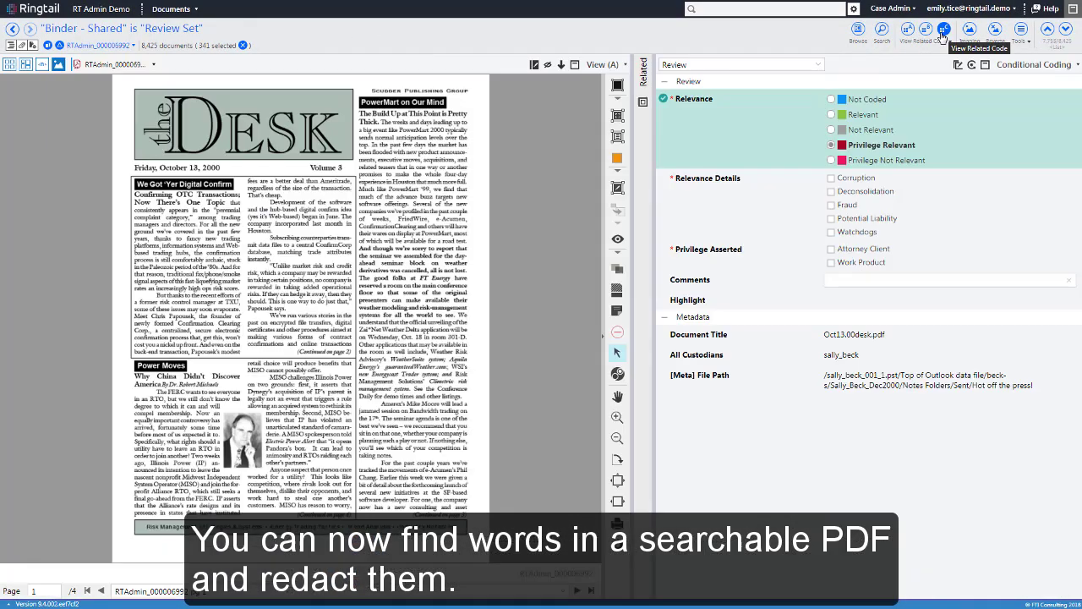
# - Open Find and redact for the displayed PDF and search it for "digital"
pyautogui.click(534, 68)
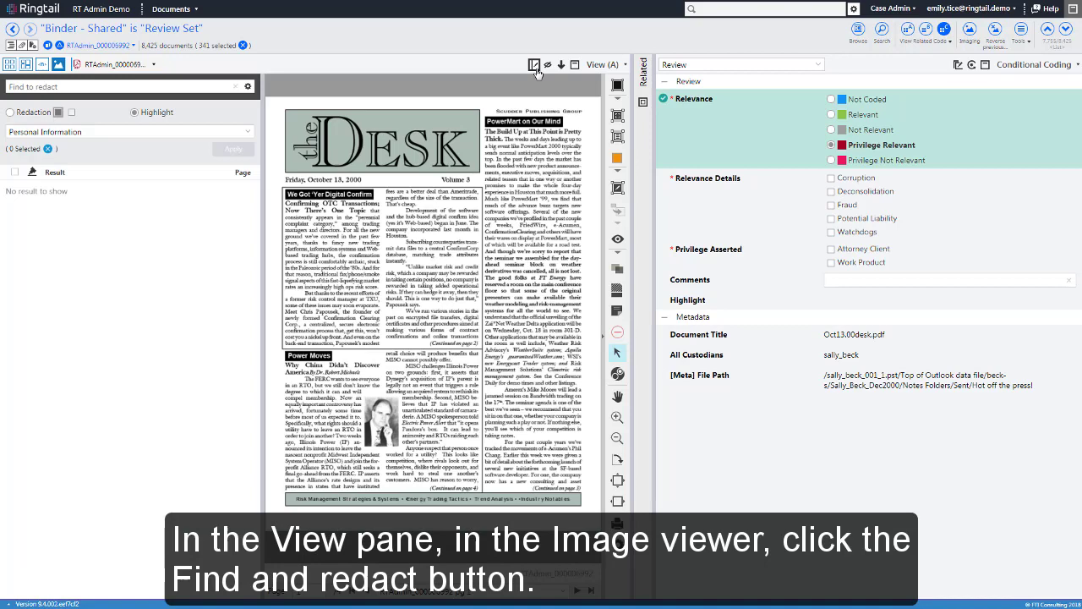
pyautogui.click(190, 88)
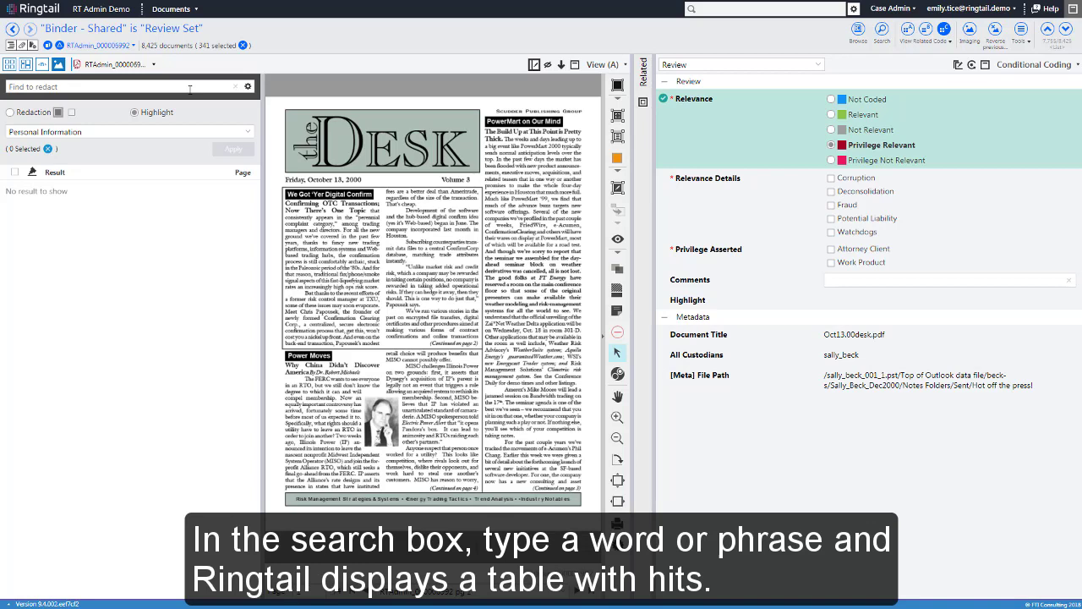
pyautogui.write('digital')
pyautogui.press('Return')
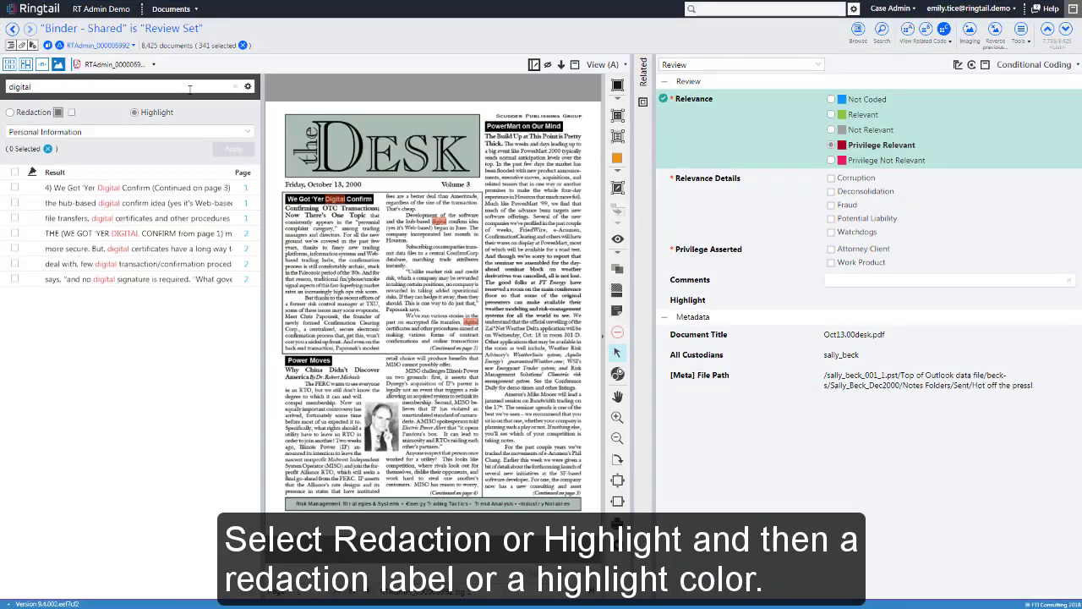
# - Apply a black redaction labelled Top Secret to all "digital" hits in the document
pyautogui.click(40, 115)
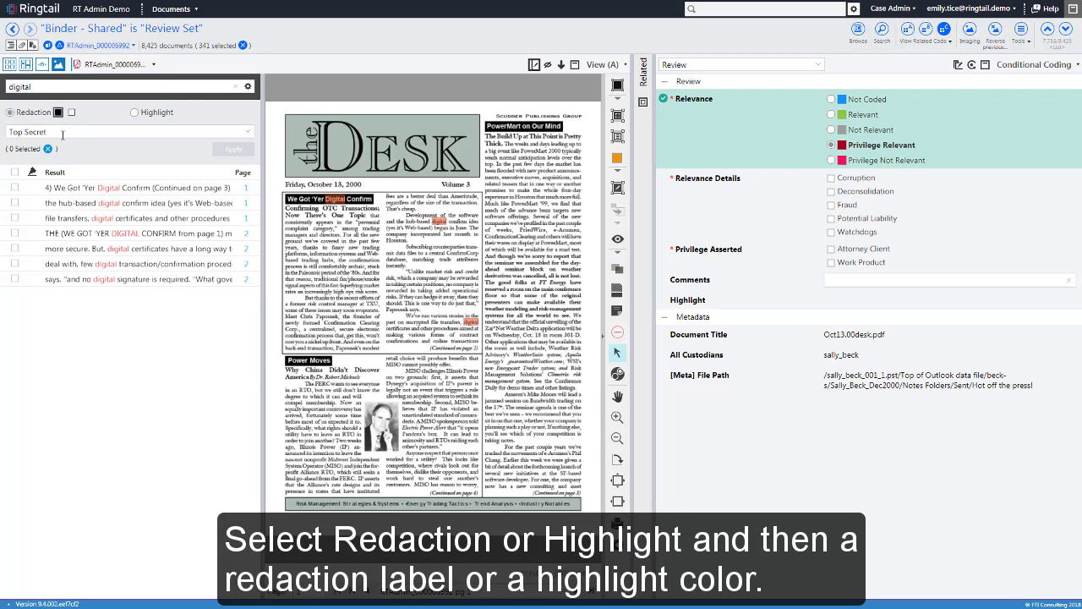
pyautogui.click(15, 188)
pyautogui.click(14, 203)
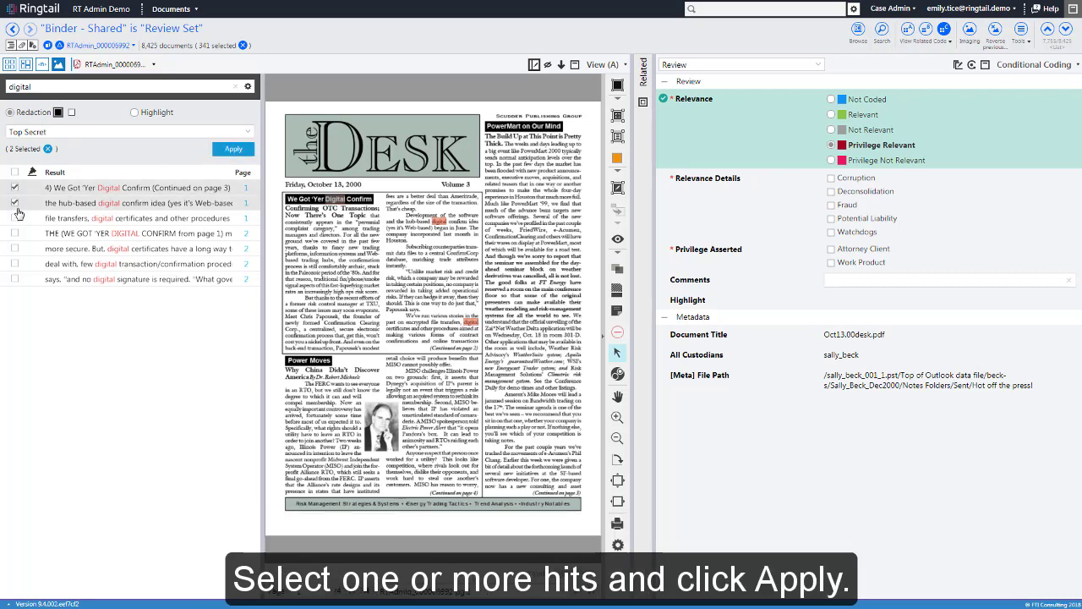
pyautogui.click(15, 173)
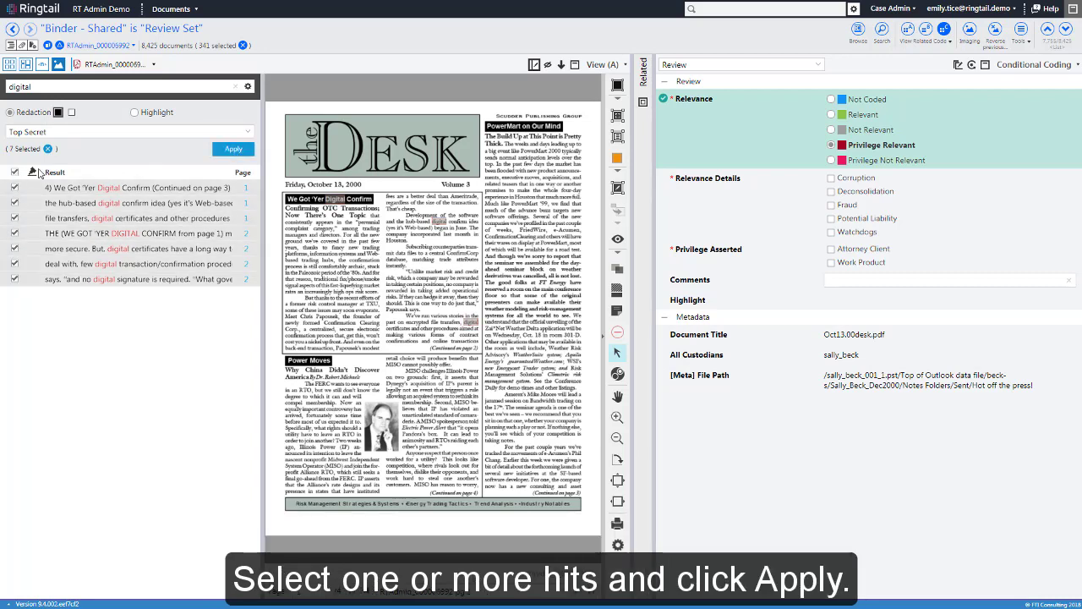
pyautogui.click(237, 149)
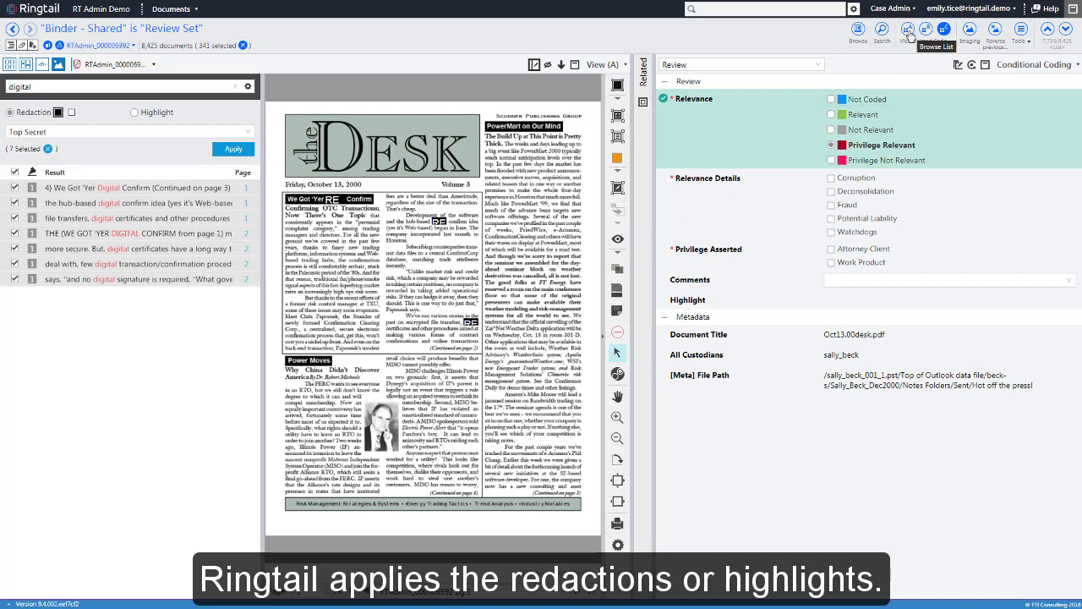
# - Return to the Browse List workspace and apply the Production Check column template to the document list
pyautogui.click(908, 31)
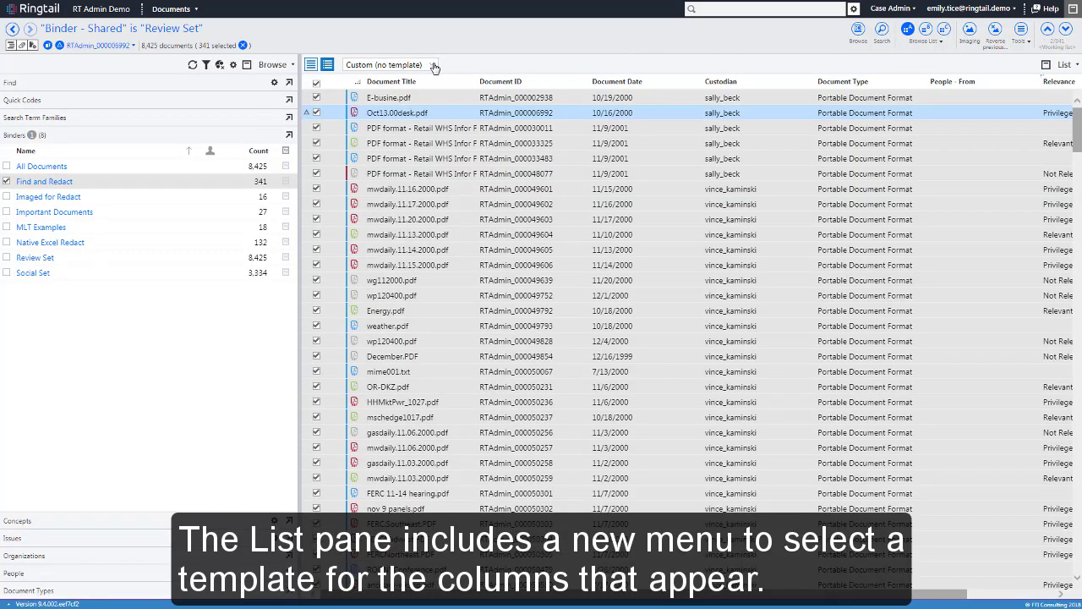
pyautogui.click(433, 66)
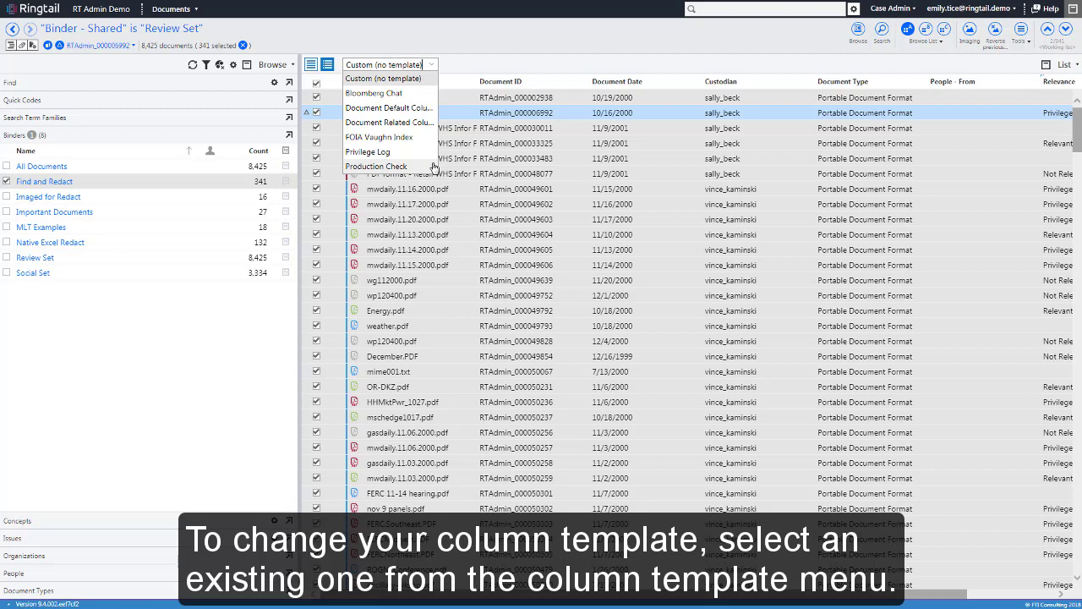
pyautogui.click(431, 166)
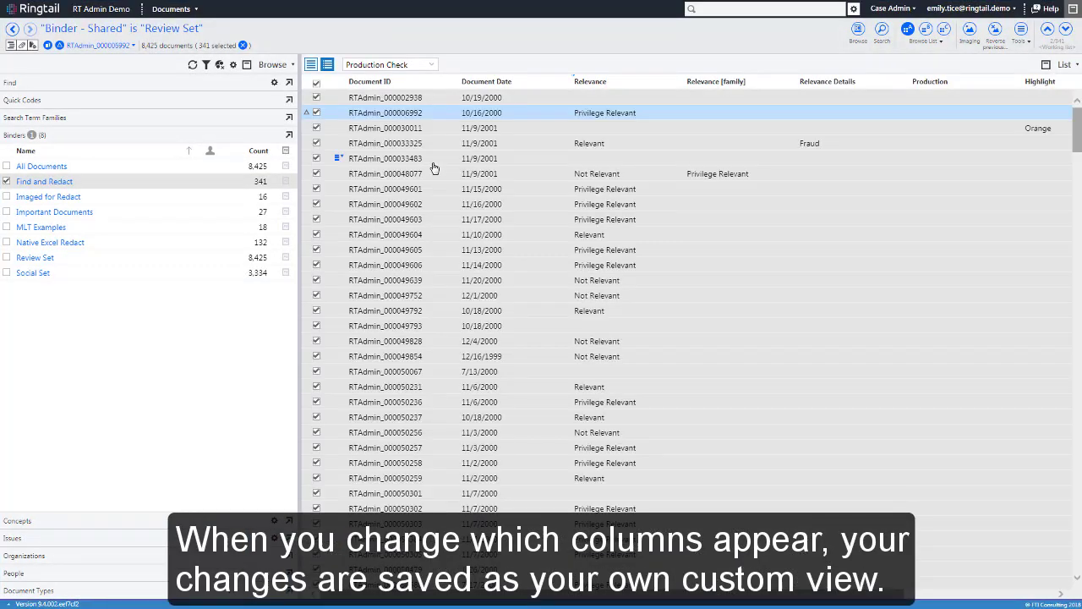
# - Switch the document list back to Custom (no template), and finish by applying the Privilege Log column template
pyautogui.click(433, 66)
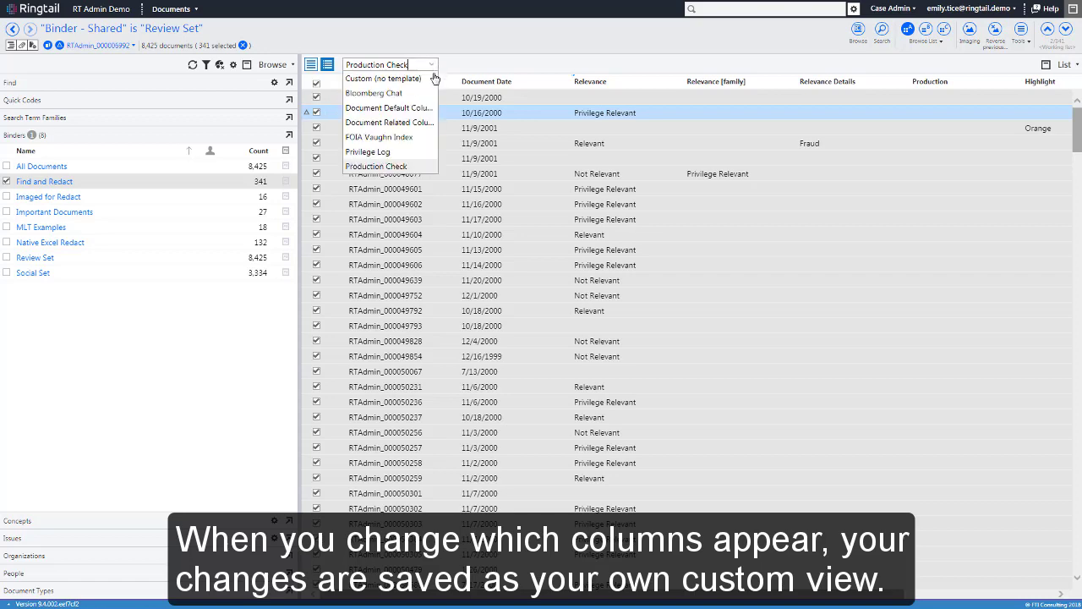
pyautogui.click(430, 79)
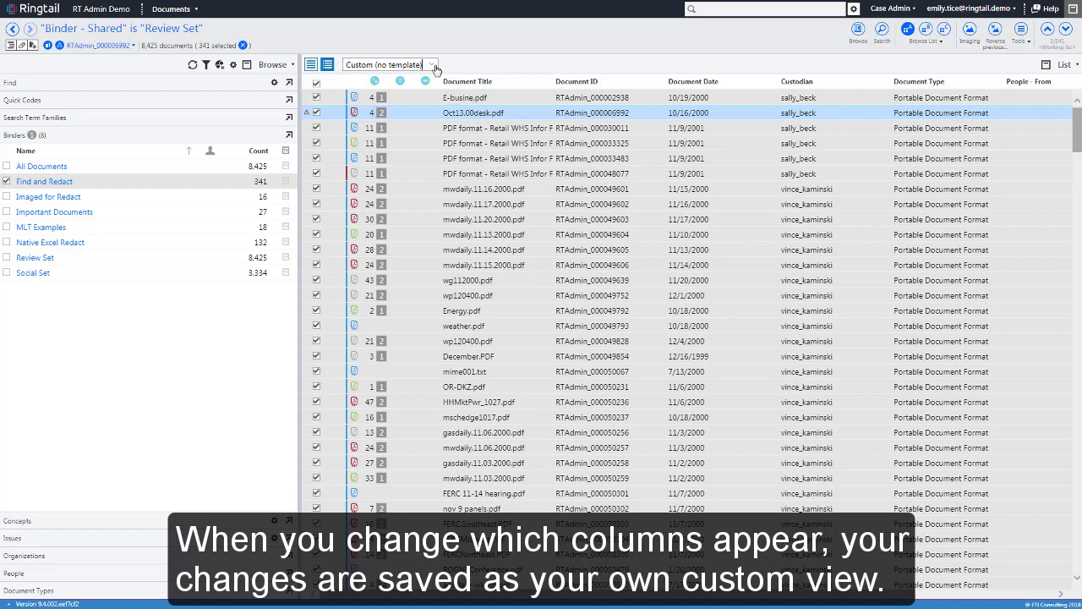
pyautogui.click(432, 65)
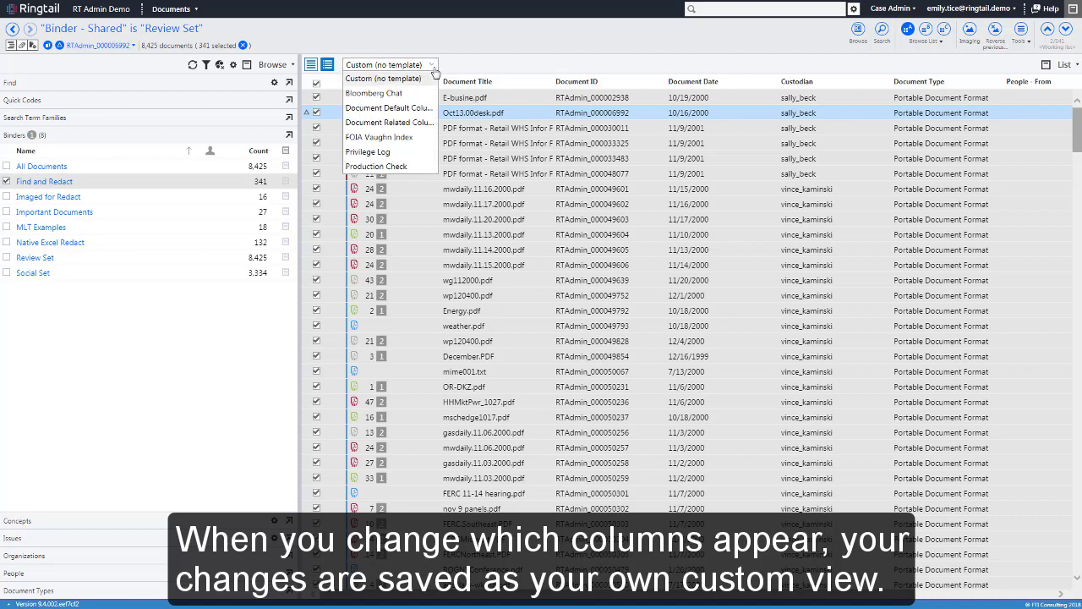
pyautogui.click(415, 153)
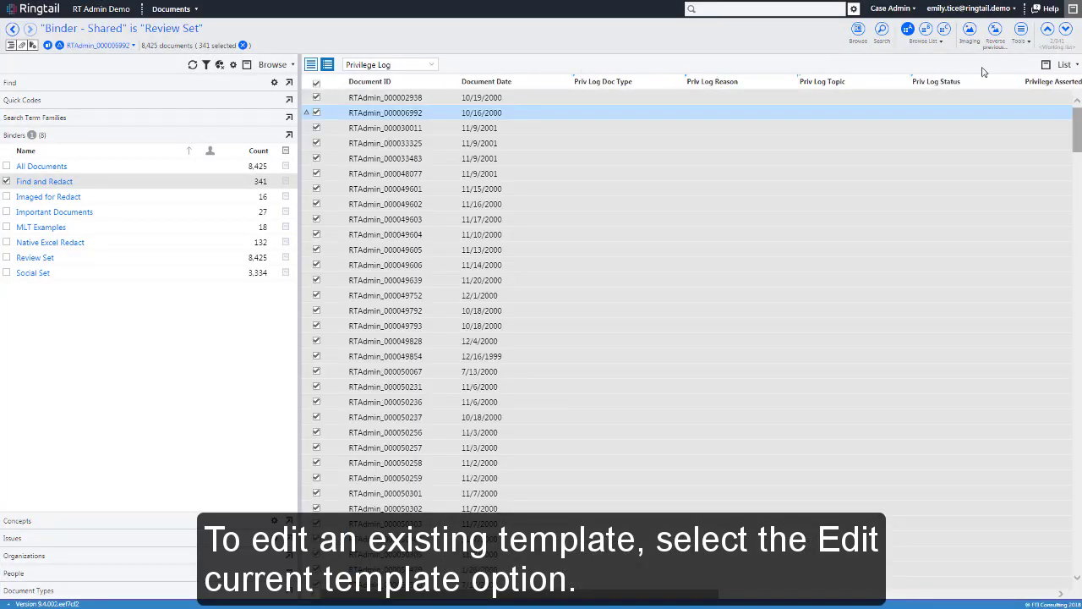
# - View the download options for the document list and cancel without downloading
pyautogui.click(1067, 65)
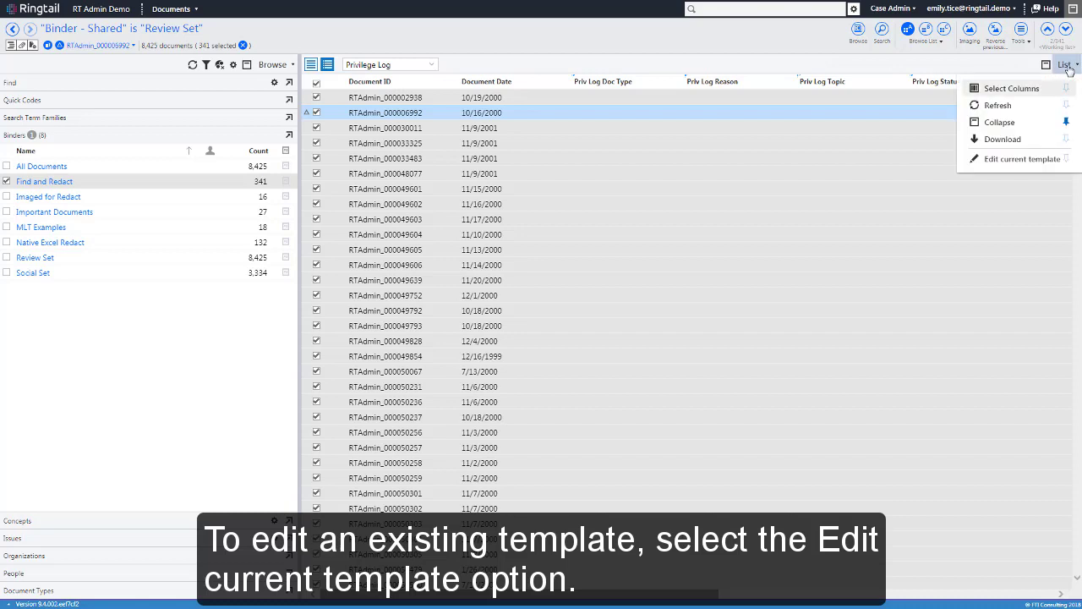
pyautogui.click(1031, 142)
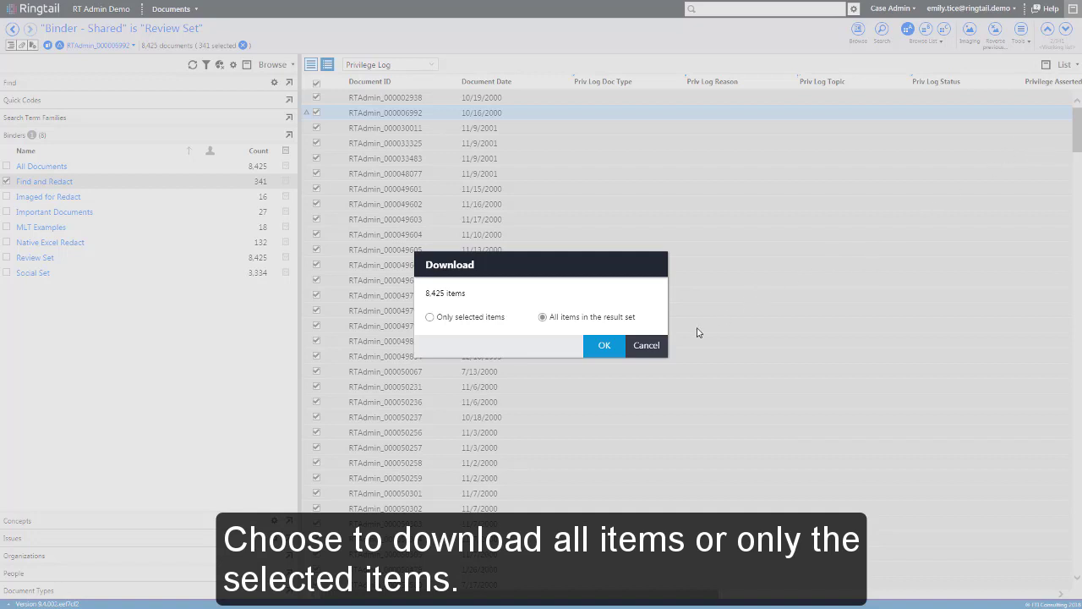
pyautogui.click(657, 346)
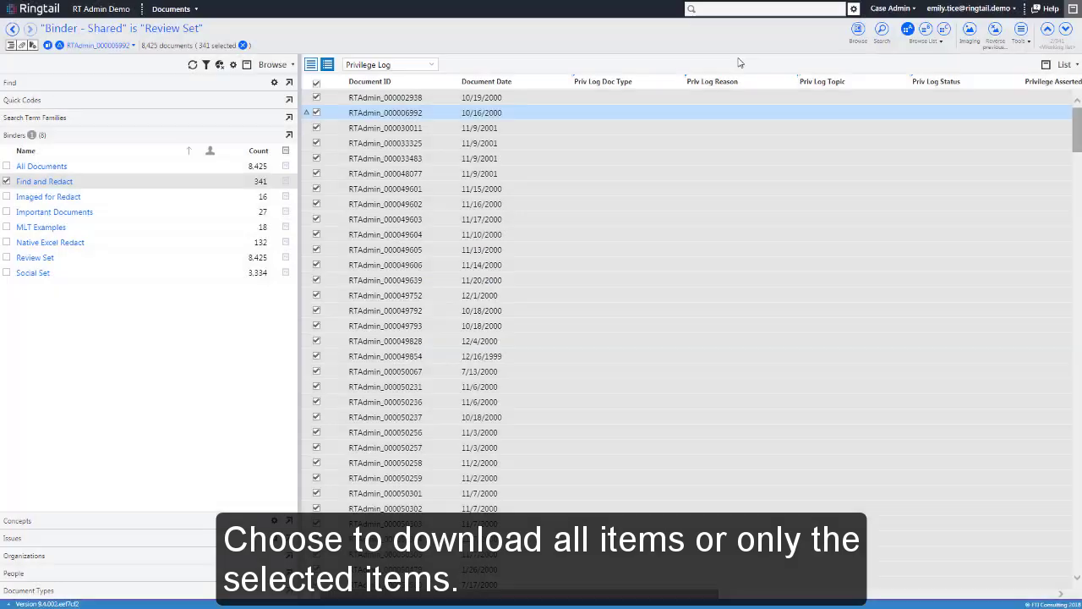
# - Start an export of the selected documents, enable applying redactions, and include the Cyan, Green and Grey highlights
pyautogui.click(1021, 34)
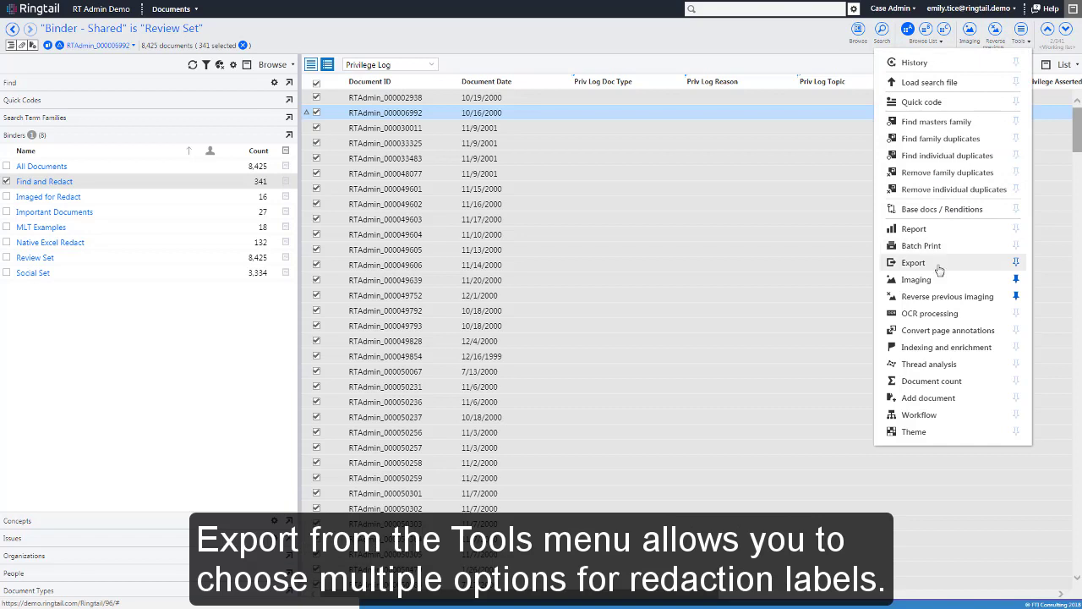
pyautogui.click(914, 263)
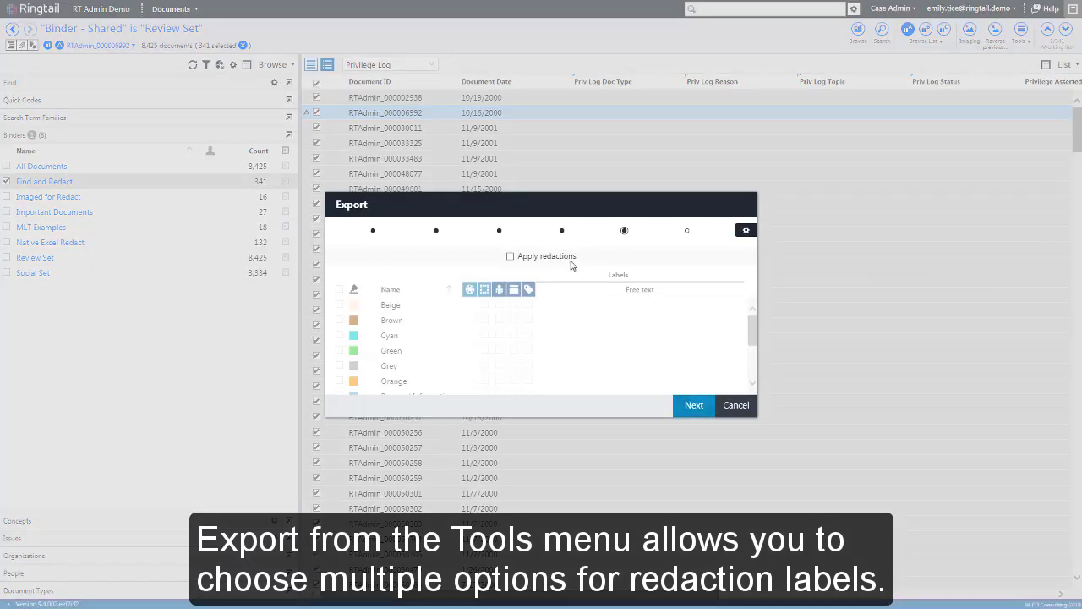
pyautogui.click(570, 262)
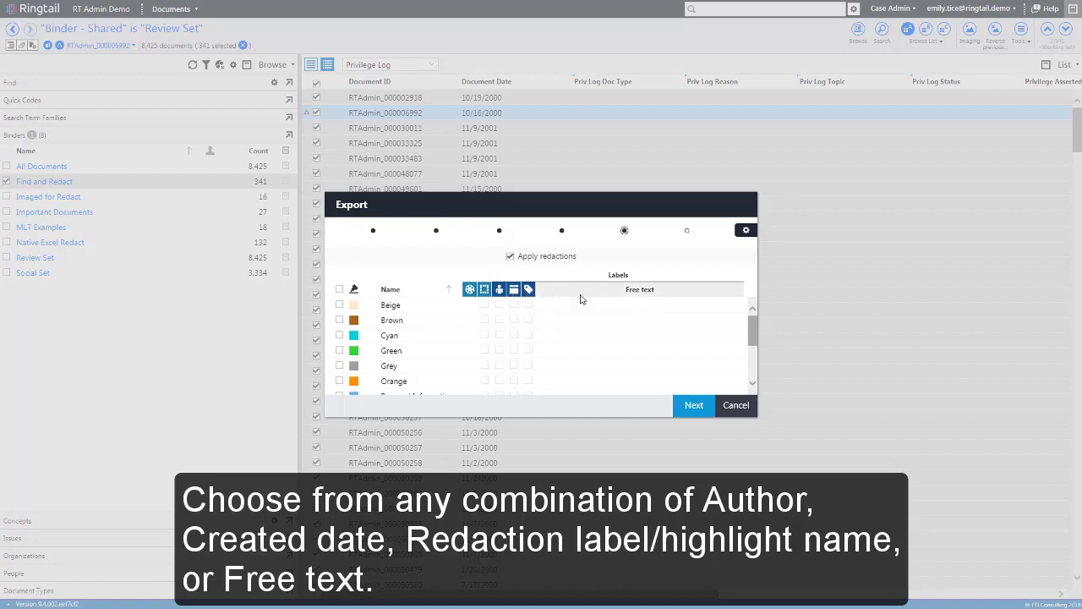
pyautogui.click(339, 335)
pyautogui.click(339, 350)
pyautogui.click(339, 365)
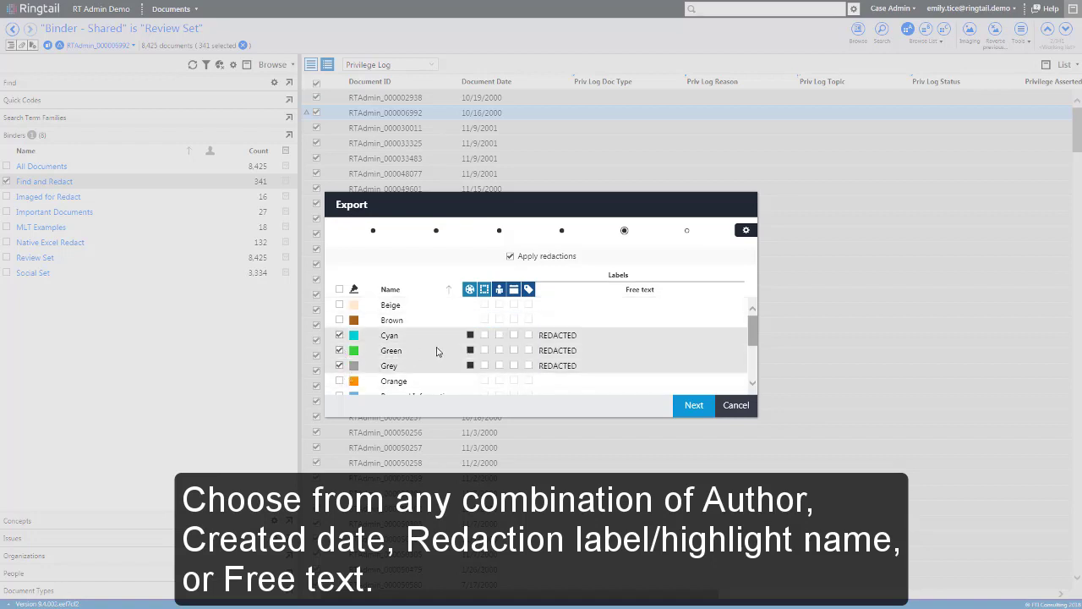
# - Add the author and the redaction label/highlight name to the labels of the selected export highlights
pyautogui.click(499, 290)
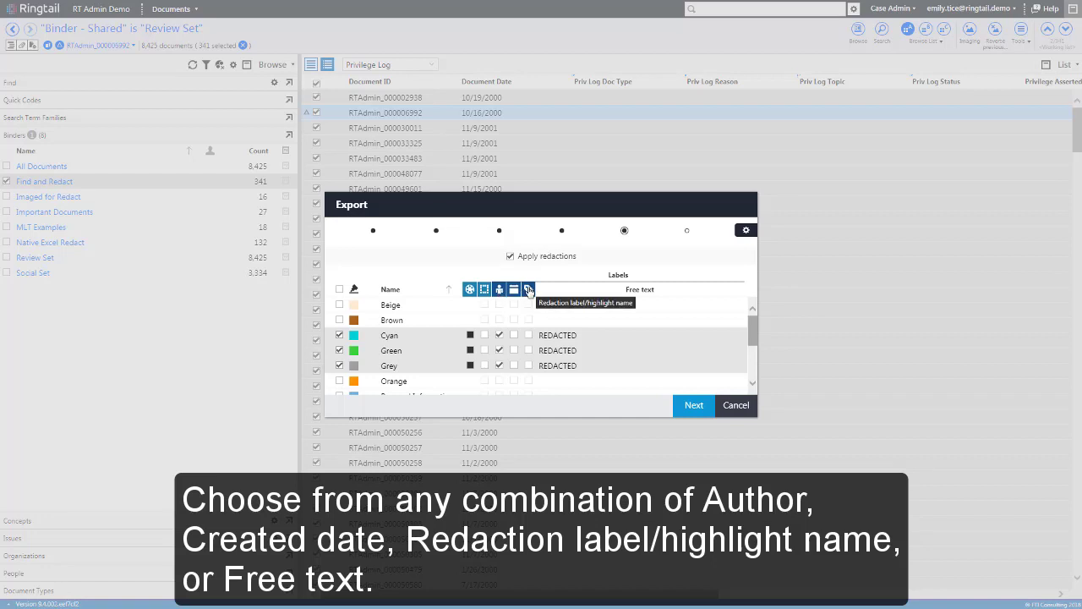
pyautogui.click(529, 290)
# - Include the Concordance General .dat and Concordance General .opt load file templates in the export, and cancel the export
pyautogui.click(687, 231)
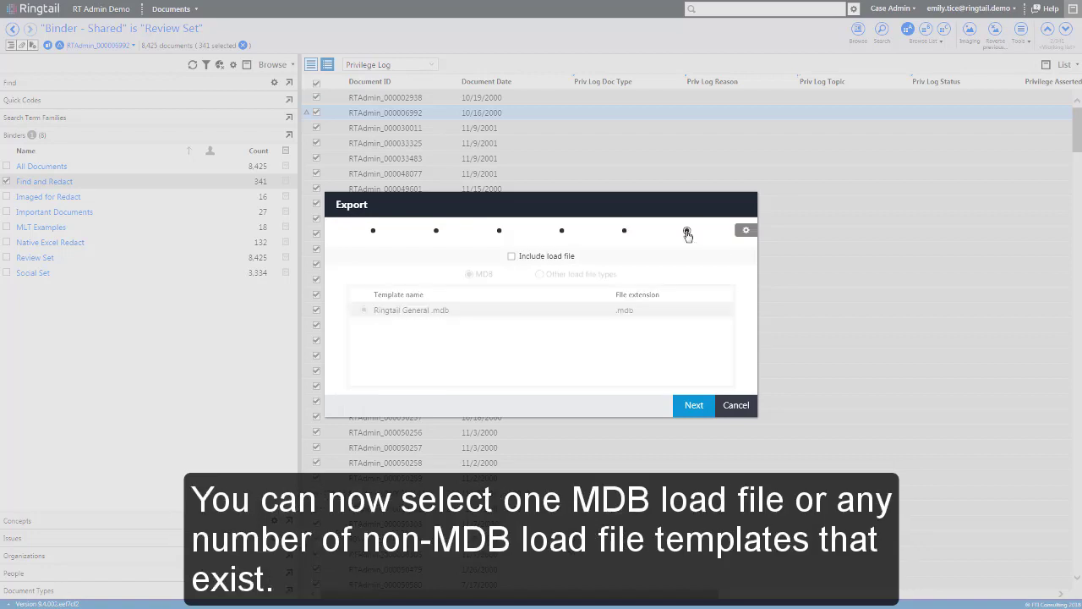
pyautogui.click(571, 258)
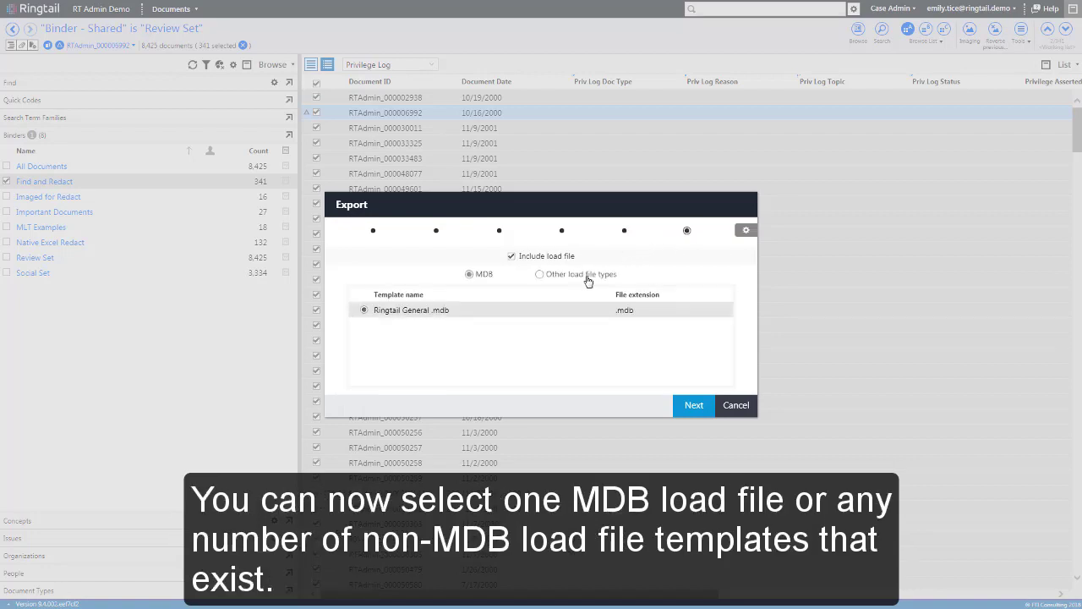
pyautogui.click(588, 279)
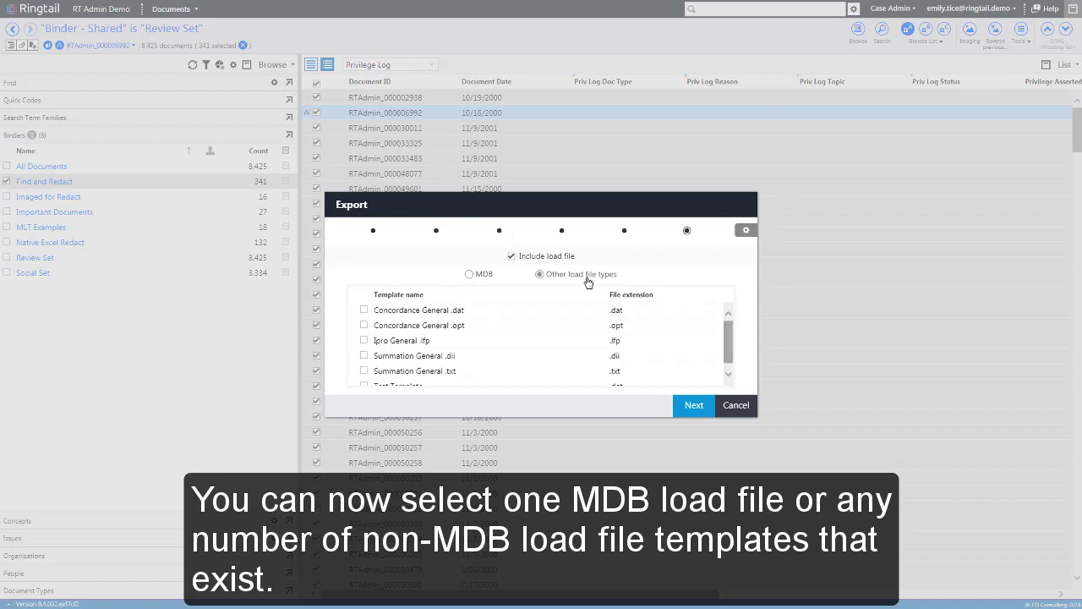
pyautogui.click(363, 311)
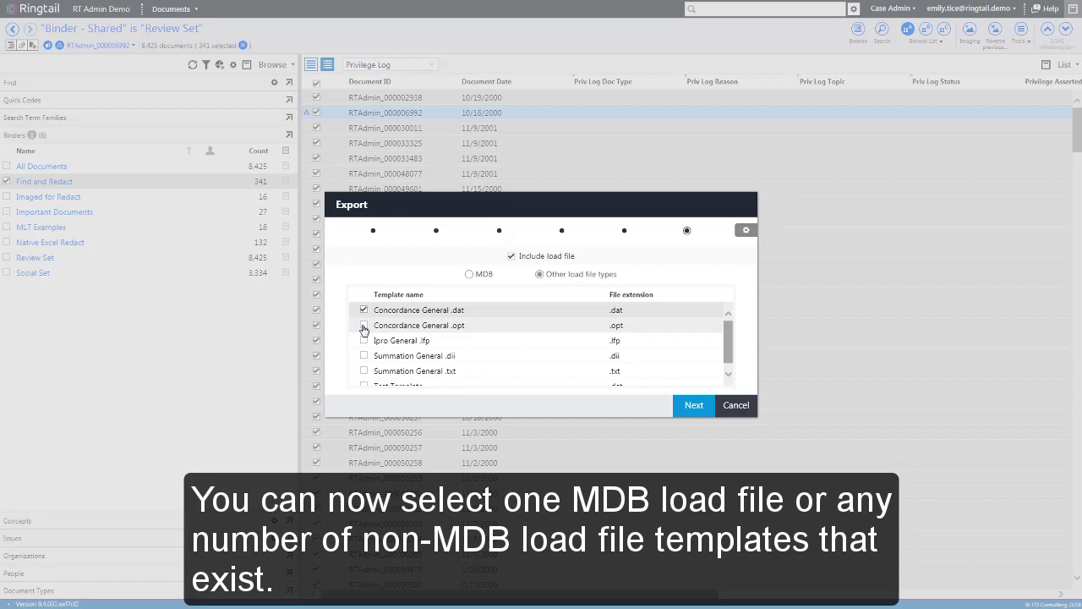
pyautogui.click(364, 327)
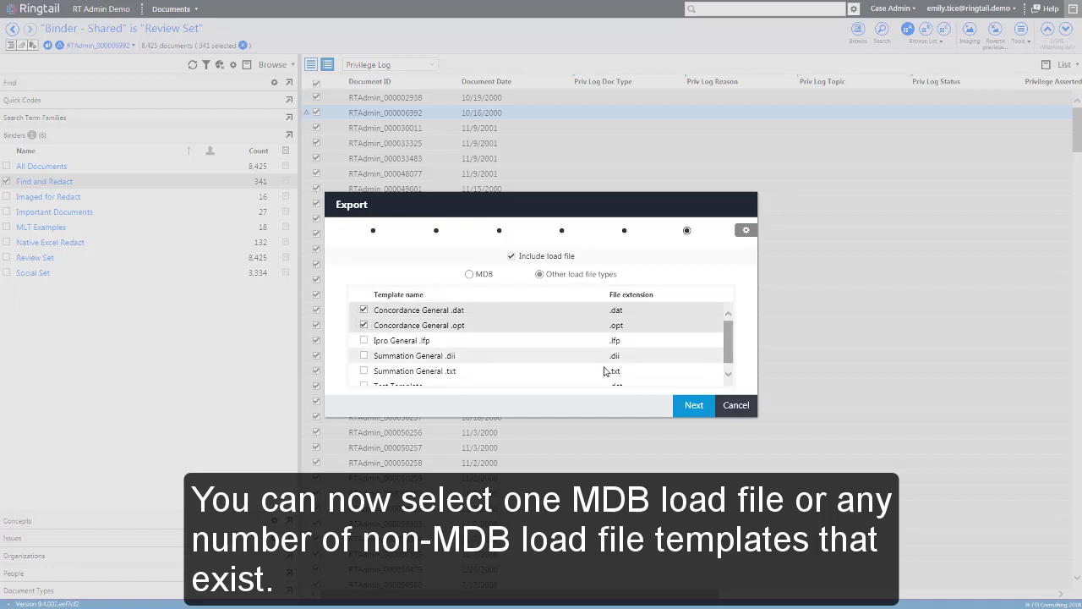
pyautogui.click(726, 407)
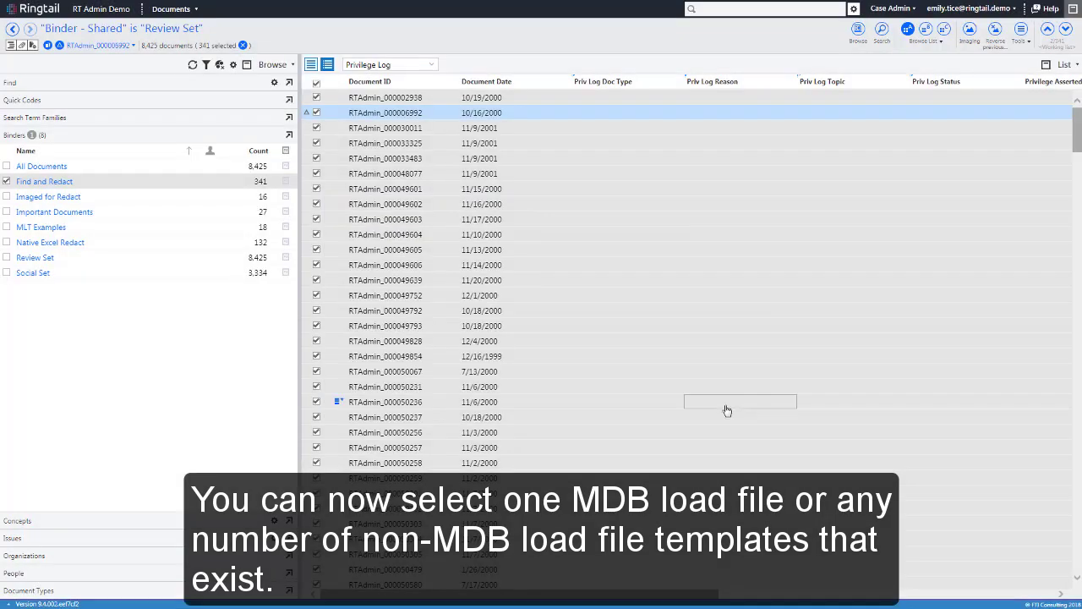
# - Set up a document search condition on the Production Print Status field with the operator "is"
pyautogui.click(881, 31)
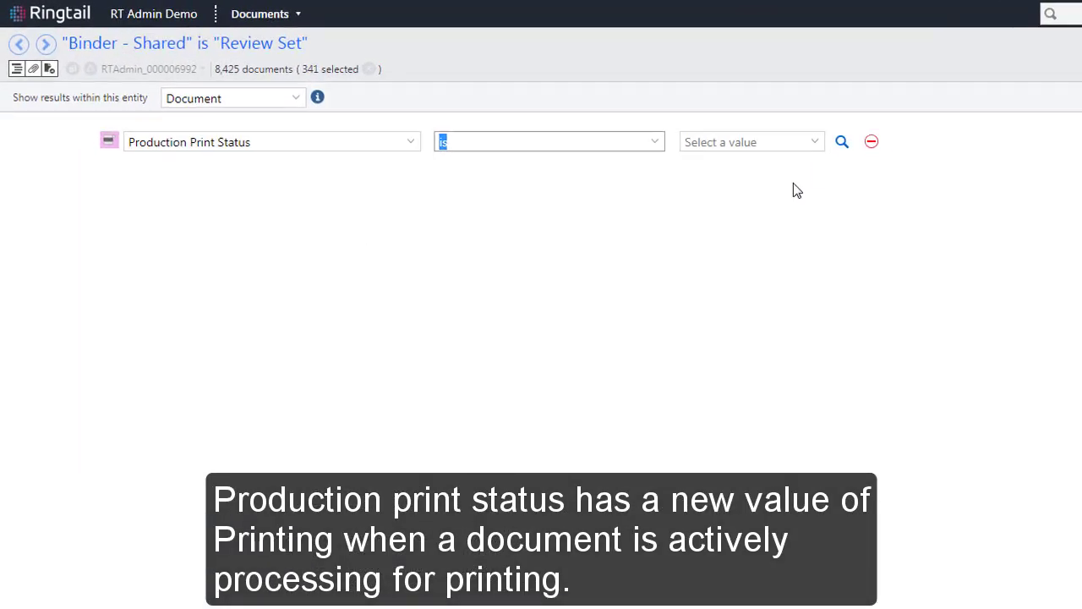
pyautogui.click(592, 102)
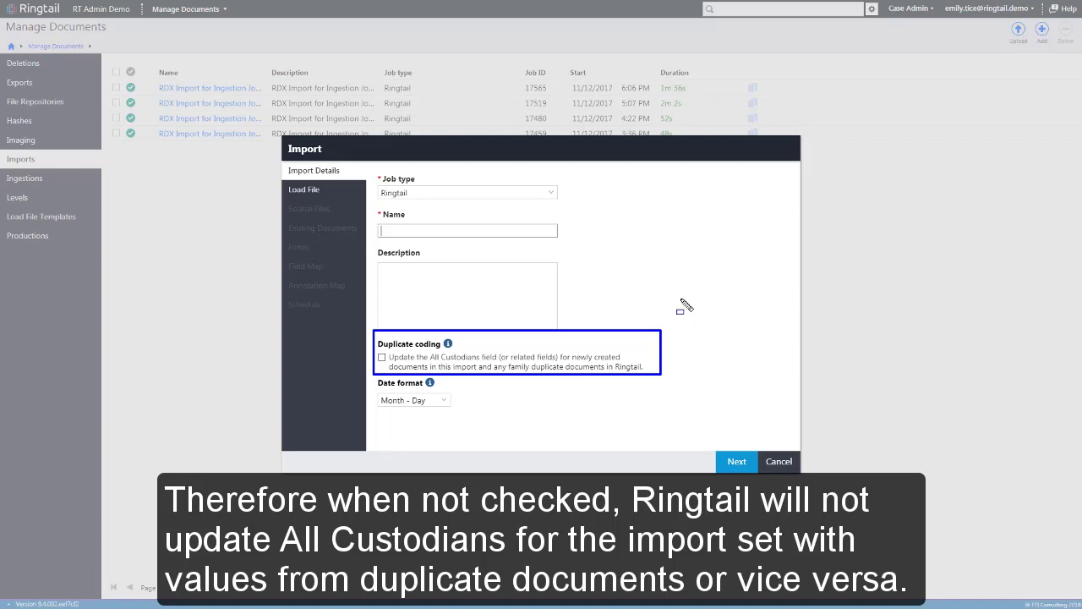
# - Cancel the new import and view the imaging jobs and reversal jobs under Manage Documents
pyautogui.press('Escape')
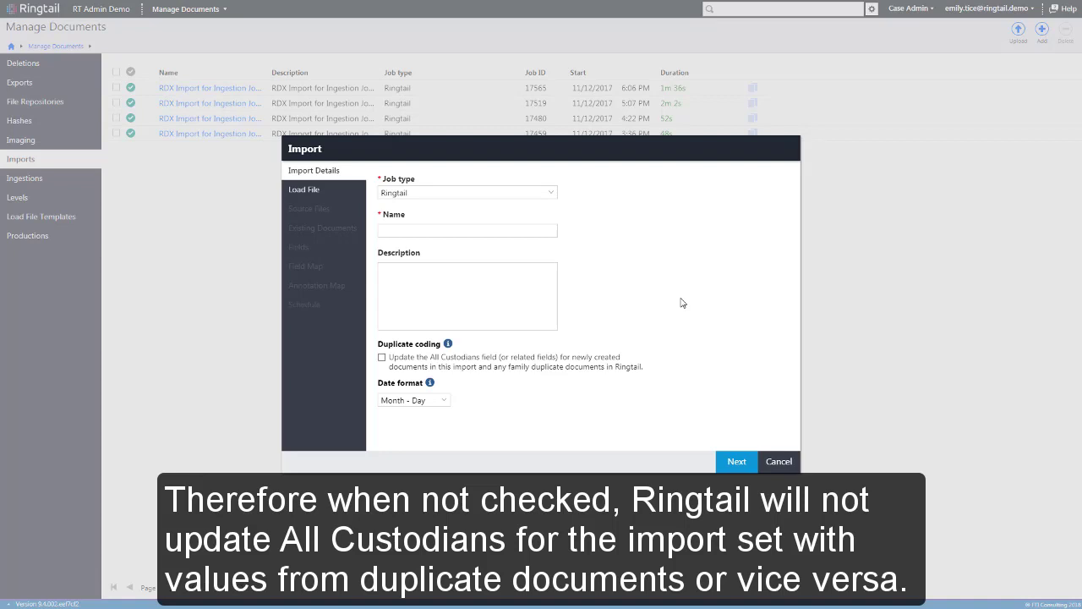
pyautogui.click(778, 462)
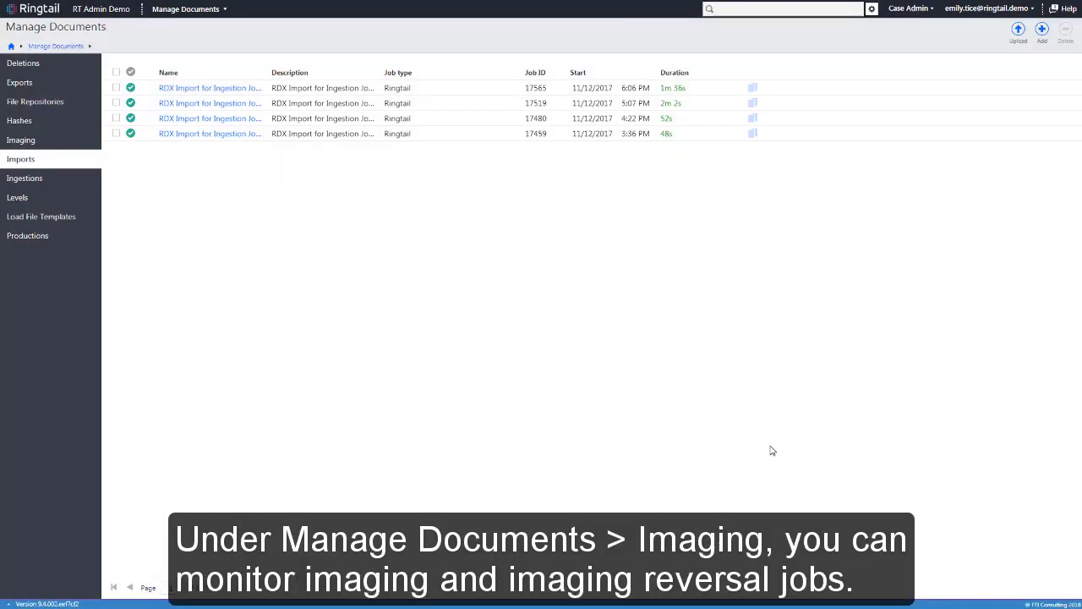
pyautogui.click(79, 145)
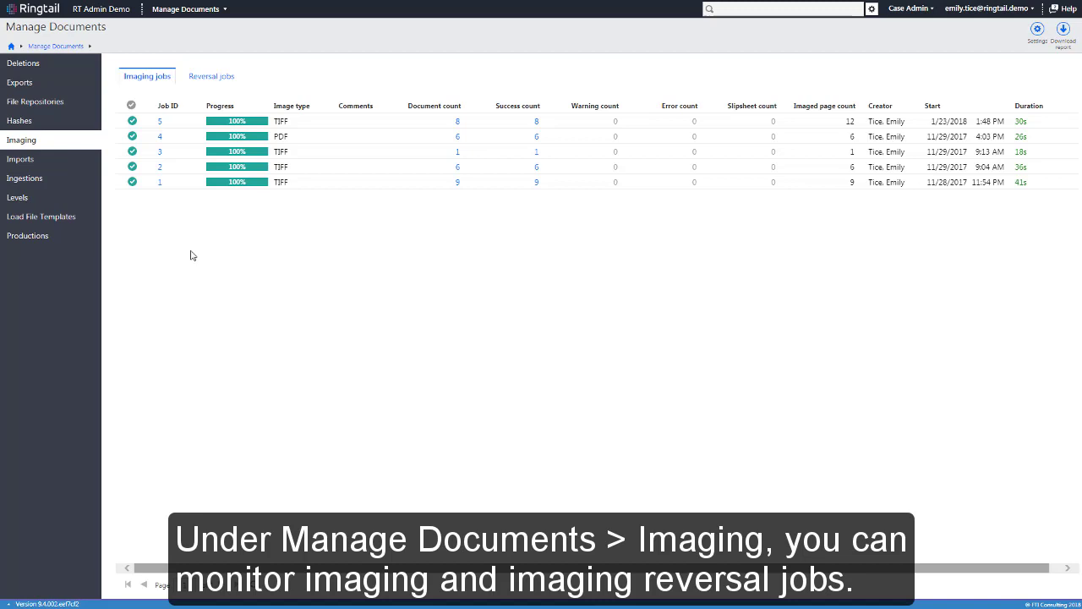
pyautogui.click(212, 77)
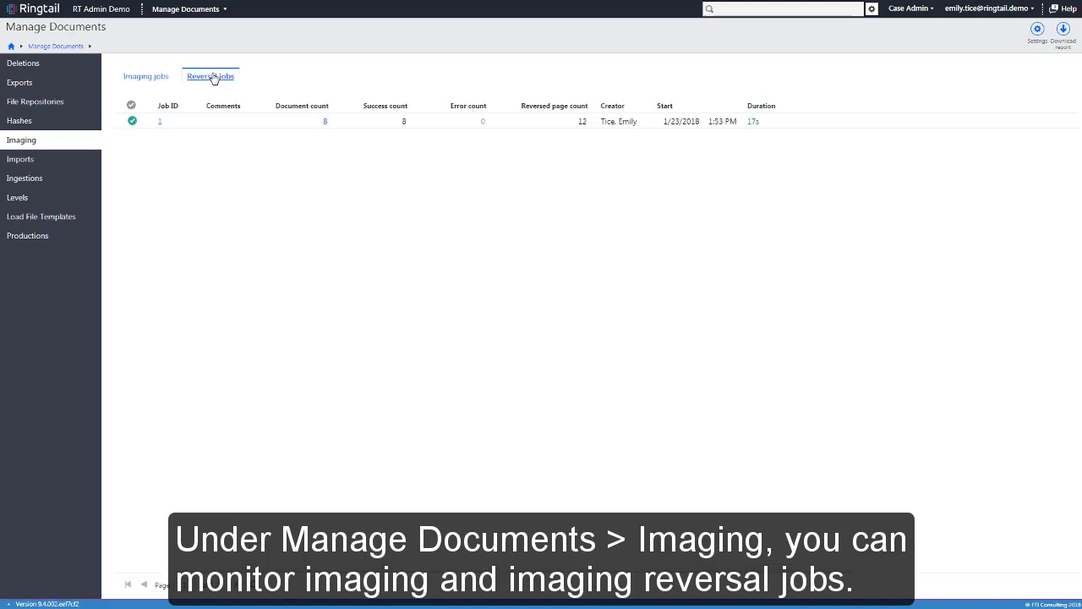
pyautogui.click(156, 78)
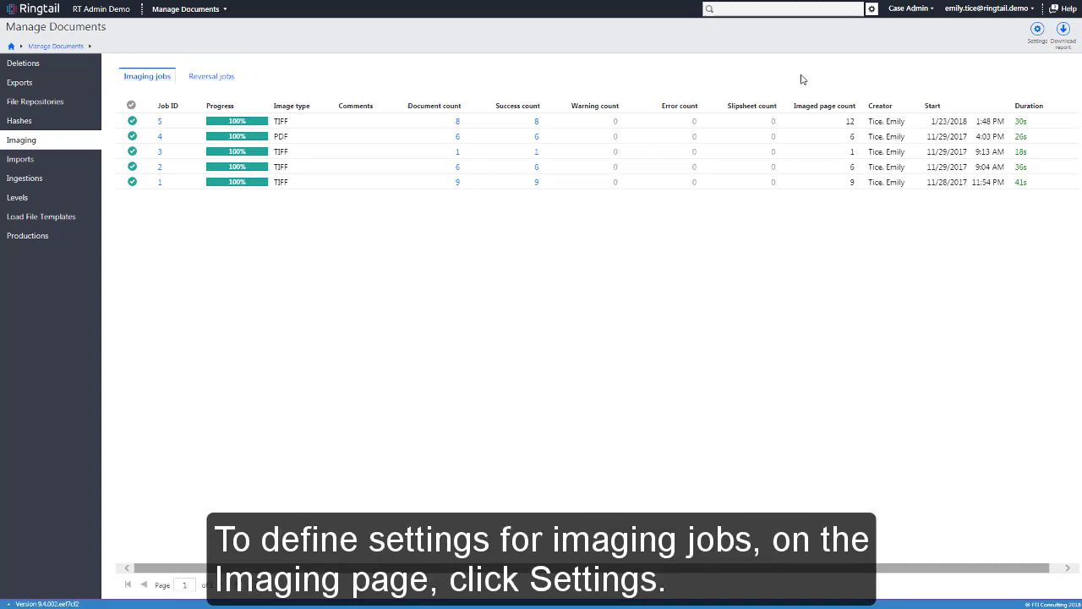
# - Review the imaging settings for Common, Email and Website, PDF, Excel, PowerPoint and Word, and cancel without saving
pyautogui.click(1036, 30)
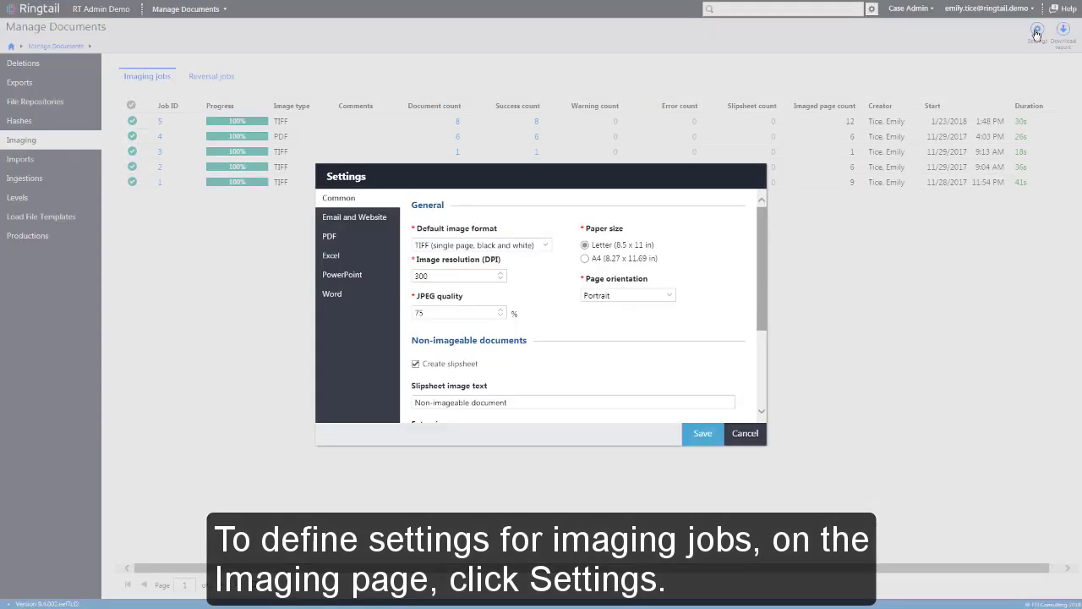
pyautogui.click(397, 224)
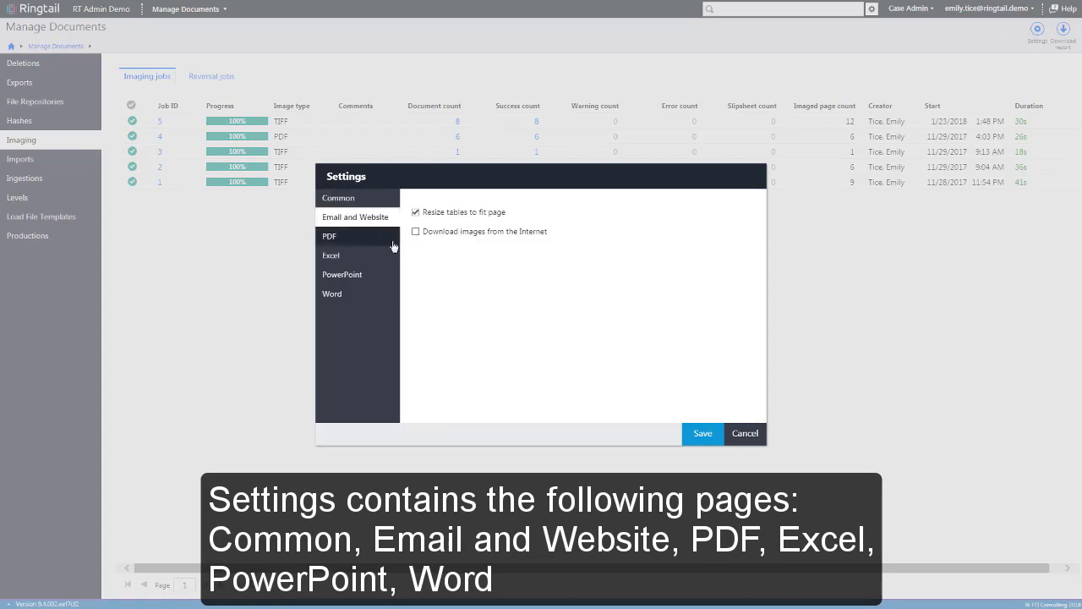
pyautogui.click(393, 245)
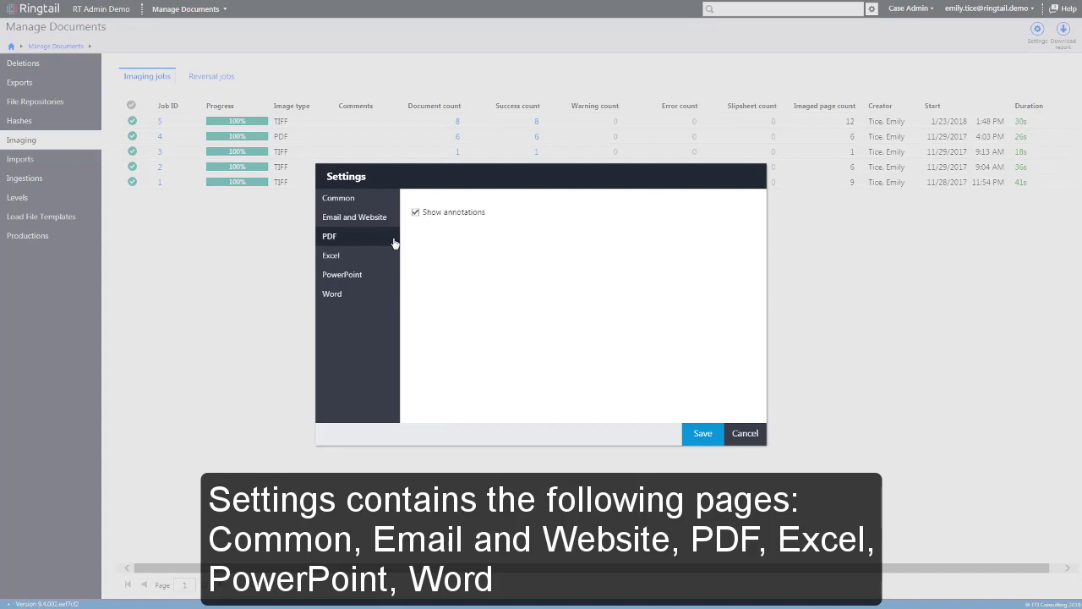
pyautogui.click(374, 264)
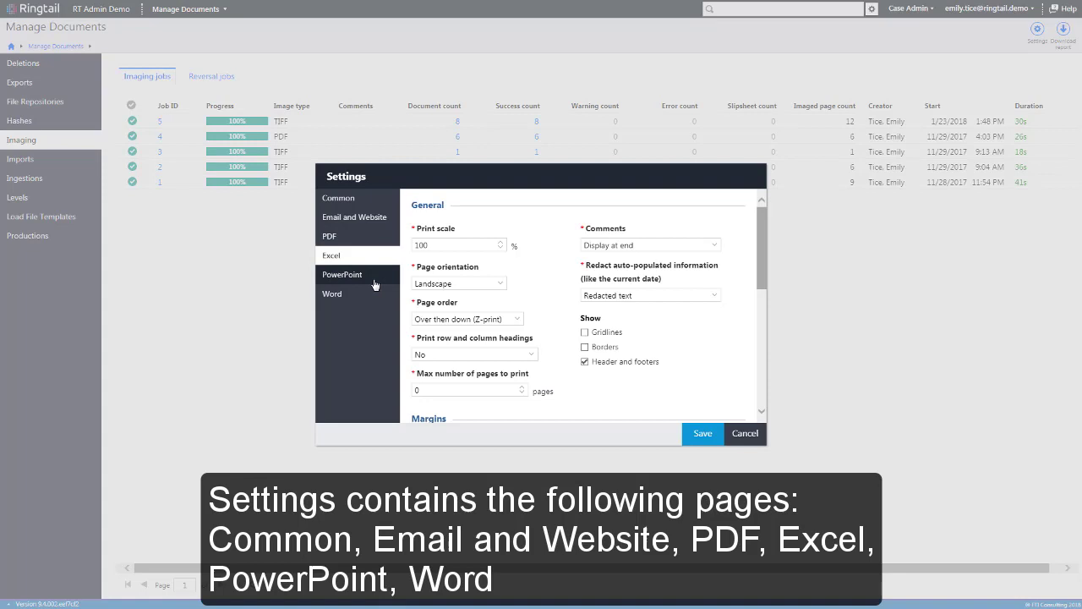
pyautogui.click(374, 279)
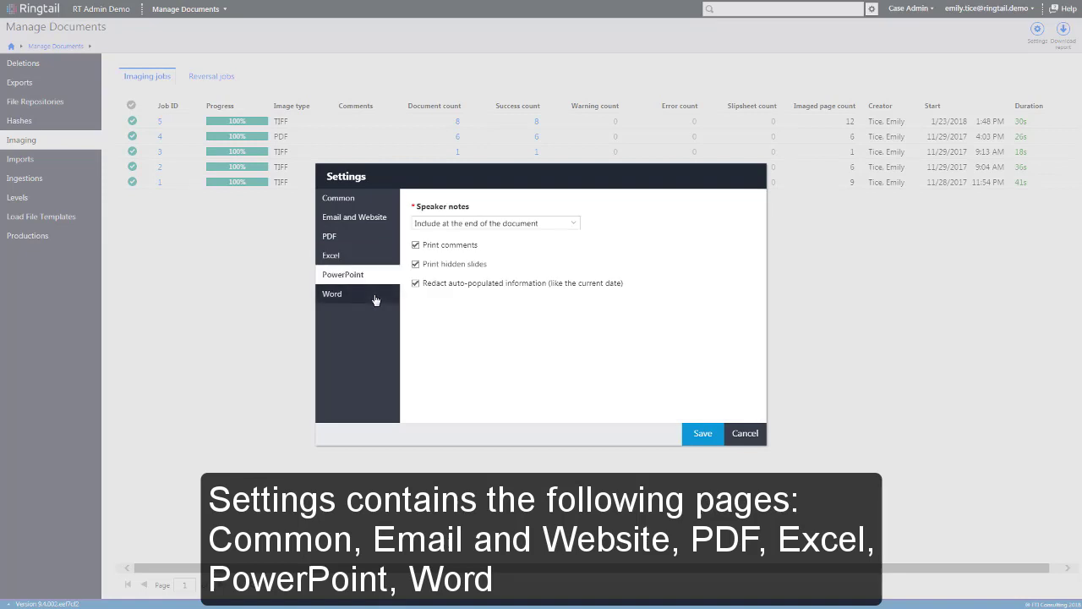
pyautogui.click(374, 296)
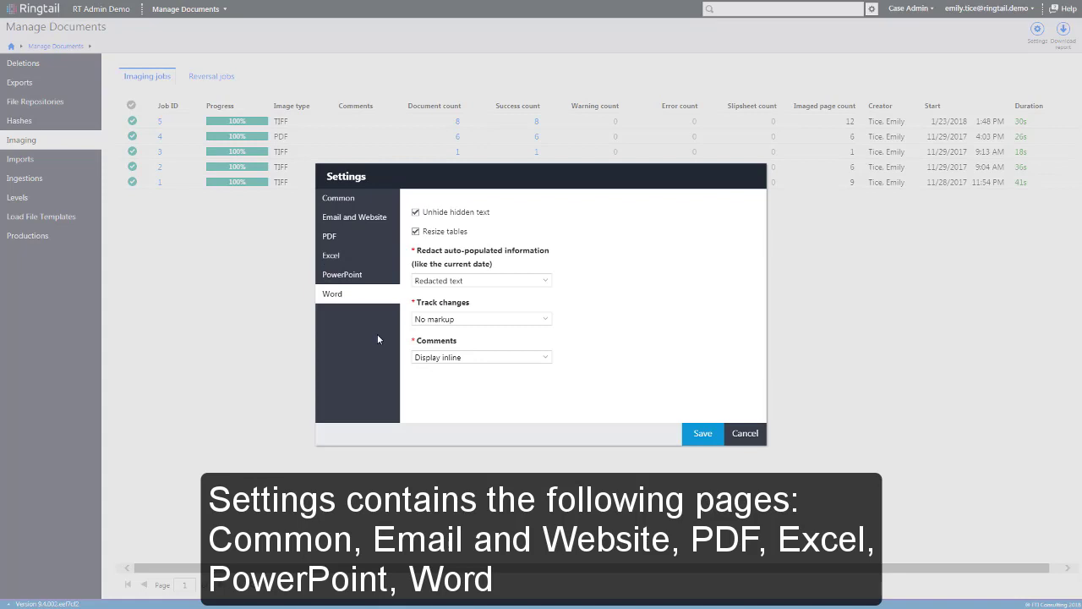
pyautogui.click(745, 434)
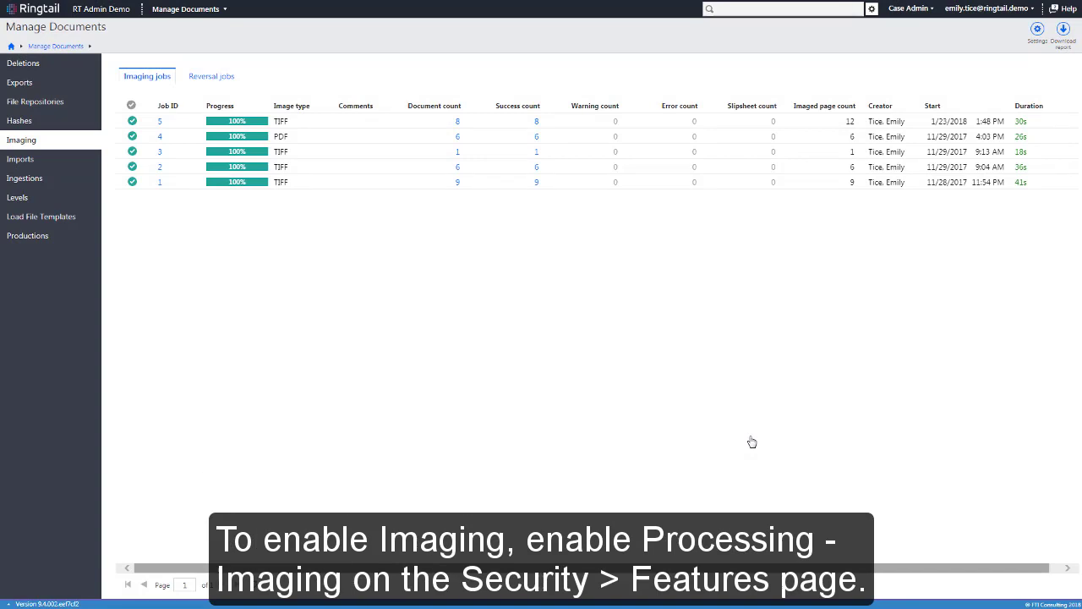
# - Check the Case Admin group's access to the Processing - Imaging feature in the Security features
pyautogui.click(203, 10)
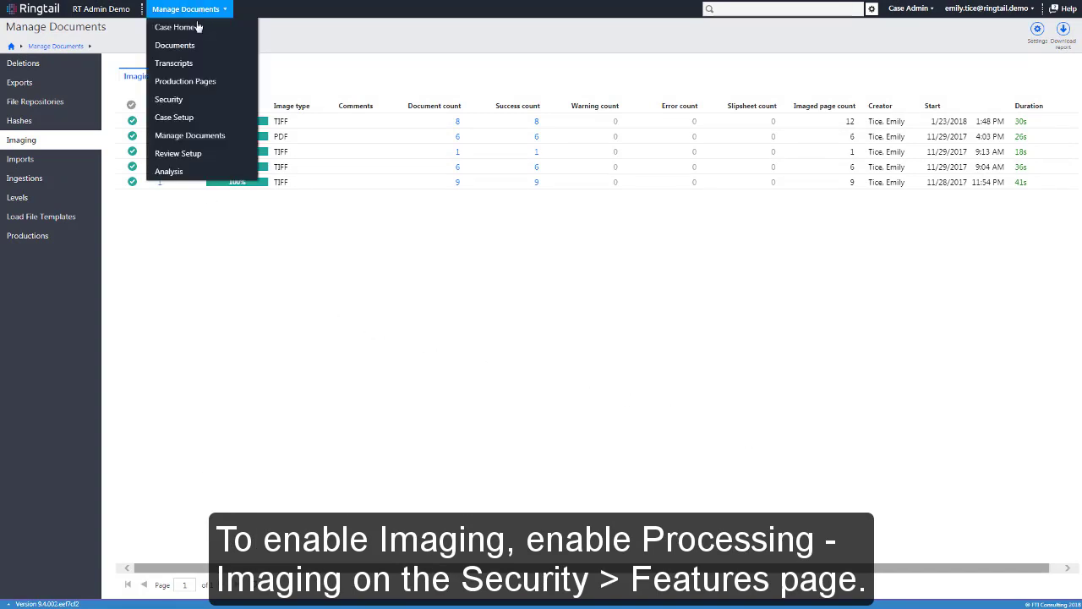
pyautogui.click(197, 106)
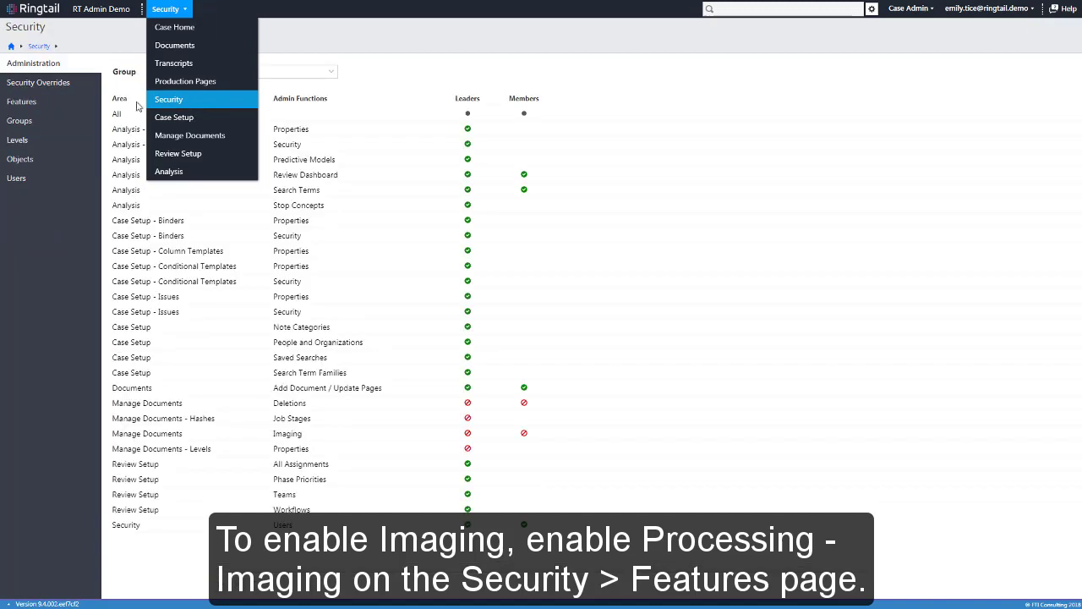
pyautogui.click(46, 102)
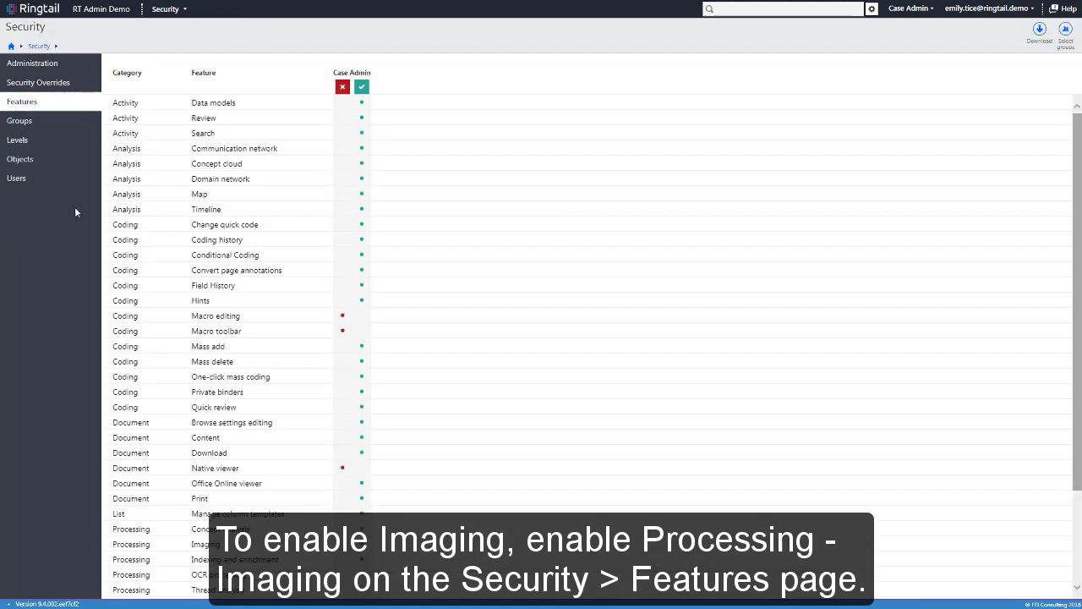
pyautogui.scroll(-3, 542, 518)
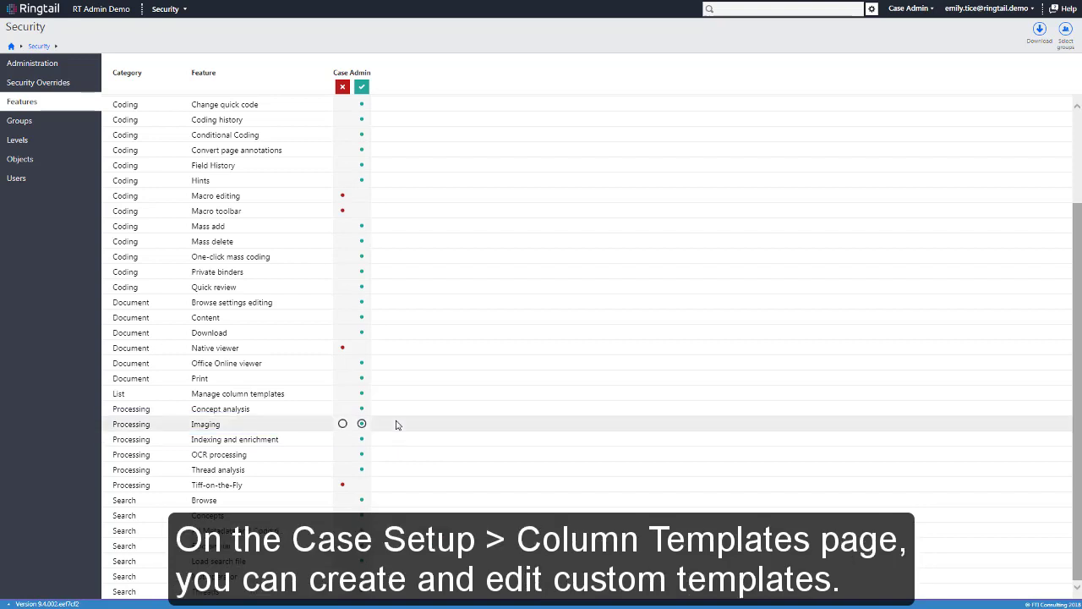
# - View the fields of the Production Check column template in Case Setup
pyautogui.click(170, 9)
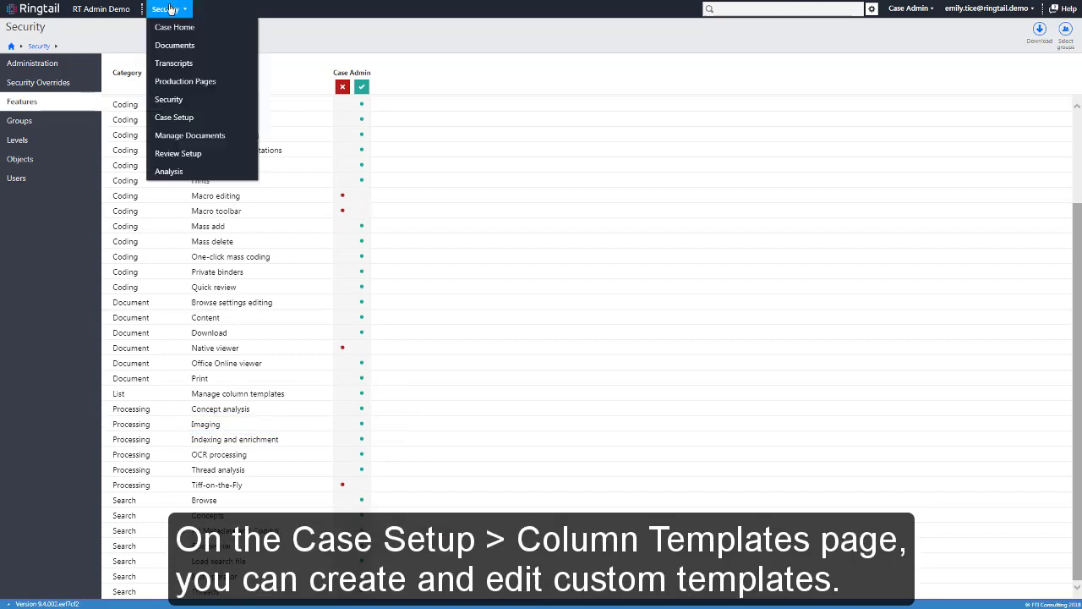
pyautogui.click(191, 118)
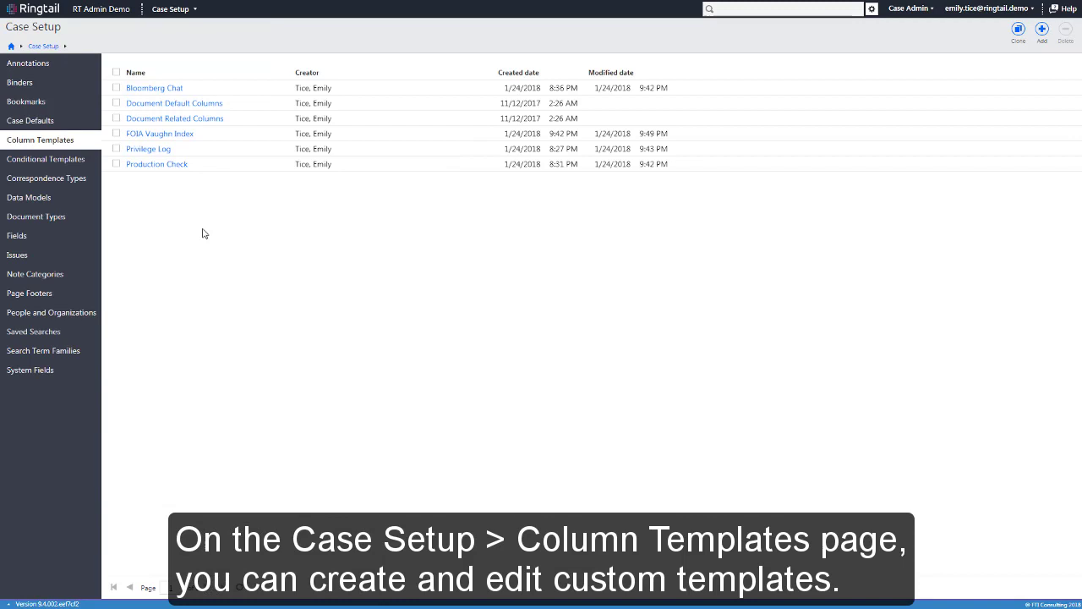
pyautogui.click(165, 165)
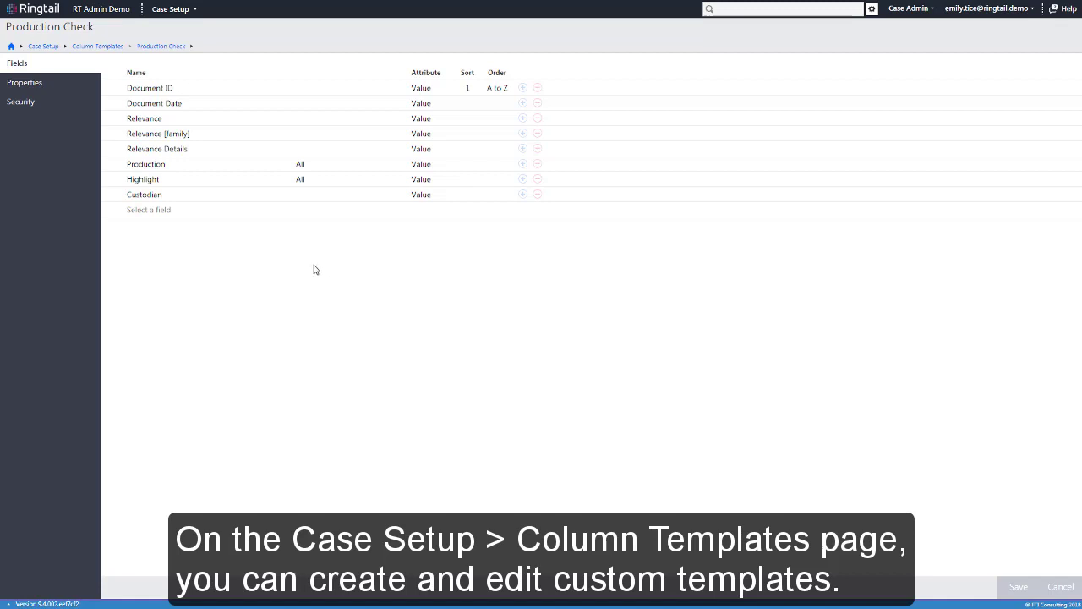
# - Check the column template permissions in Security, both the group leaders' administration rights and the feature access
pyautogui.click(196, 17)
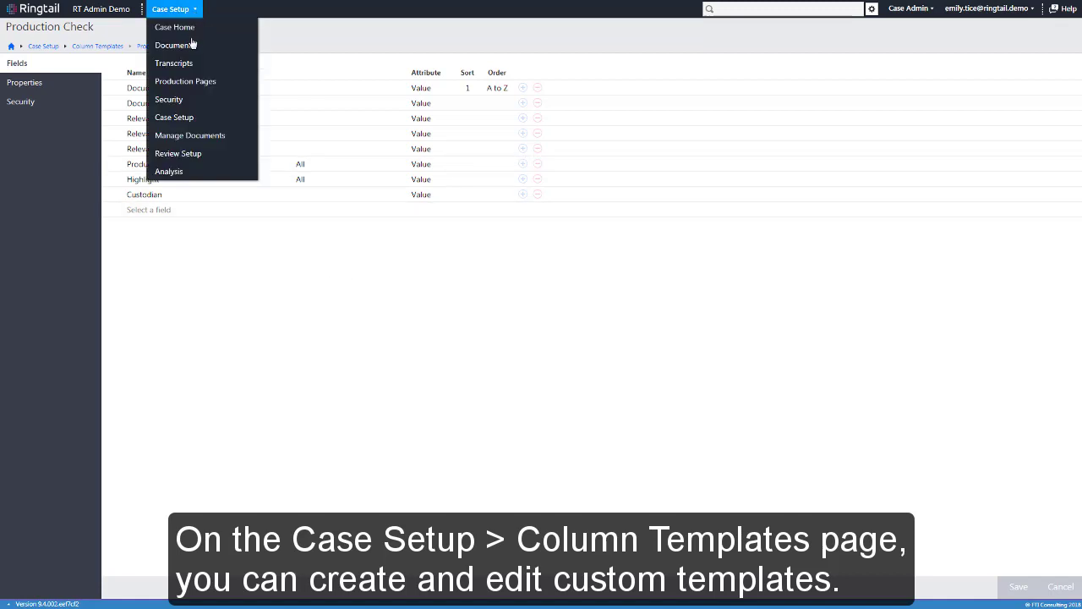
pyautogui.click(195, 103)
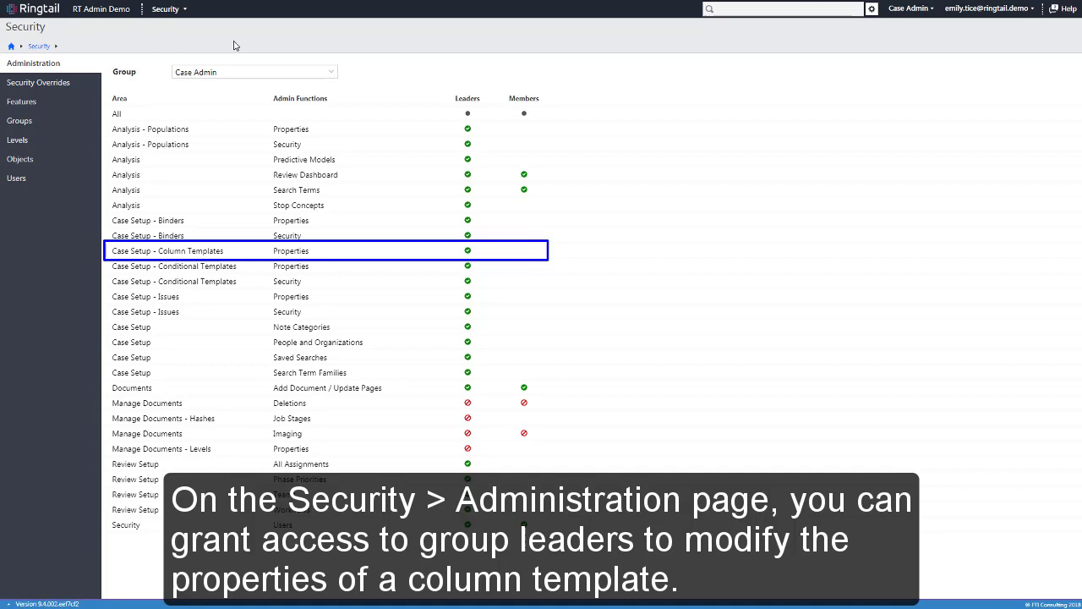
pyautogui.click(52, 110)
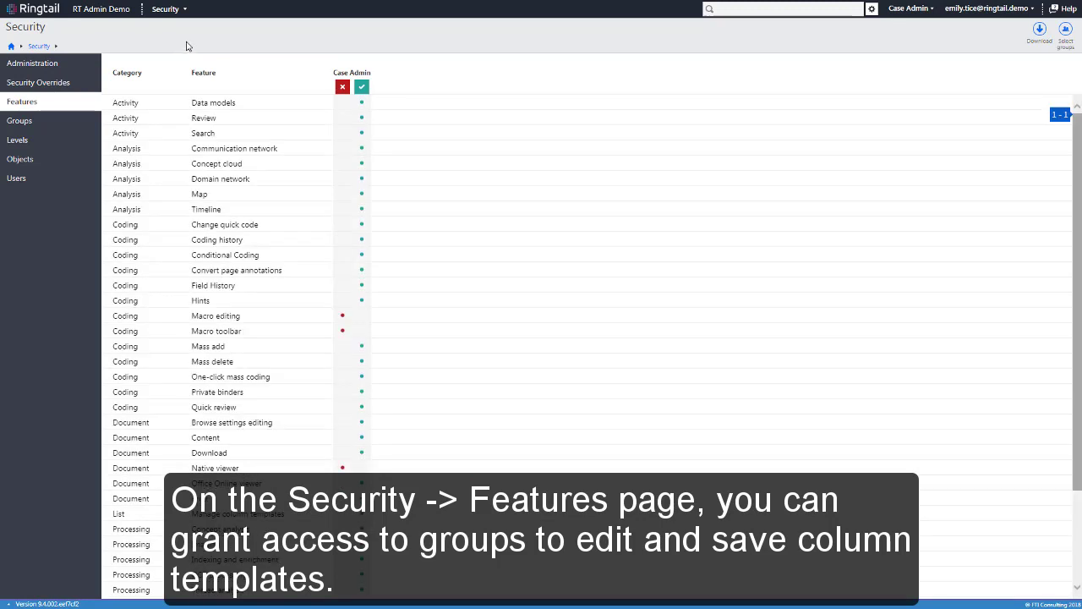
pyautogui.scroll(-3, 425, 133)
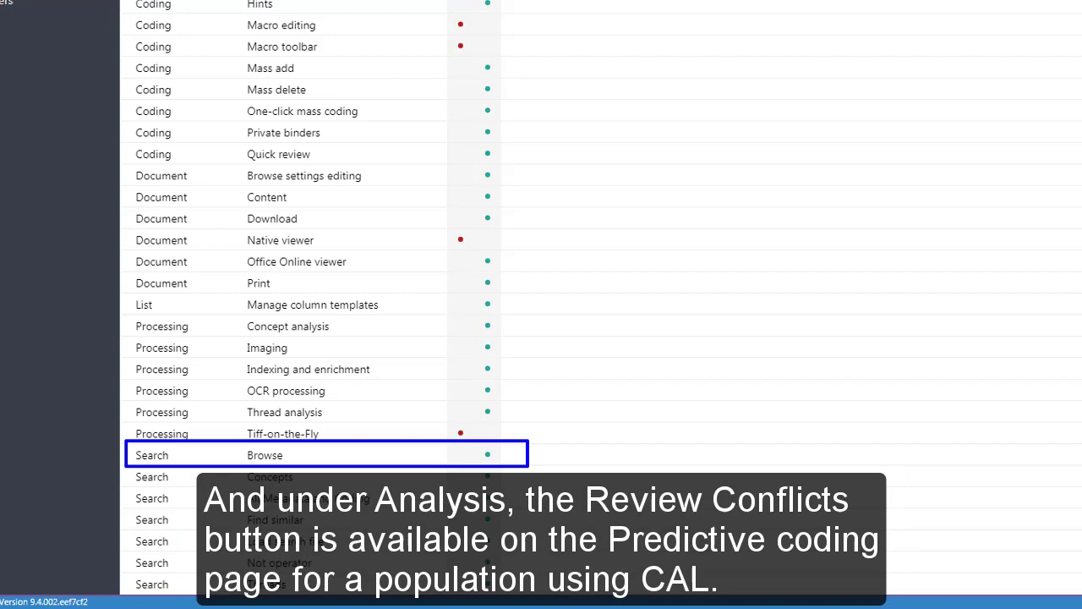
# - Open the Predictive Coding page of the Review Set population in Analysis
pyautogui.click(170, 10)
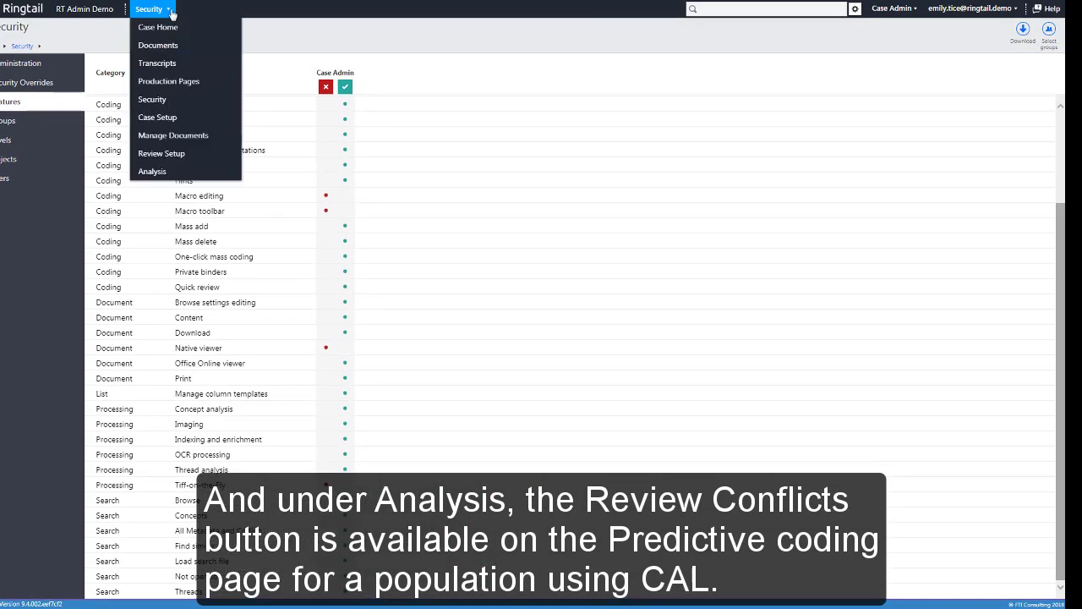
pyautogui.click(206, 173)
pyautogui.click(63, 122)
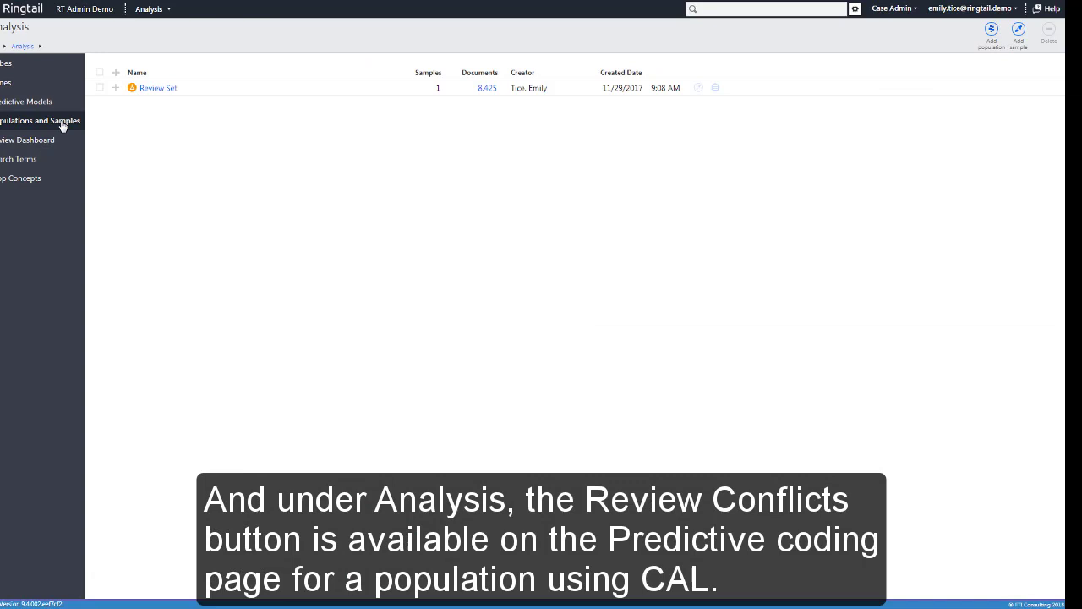
pyautogui.click(132, 90)
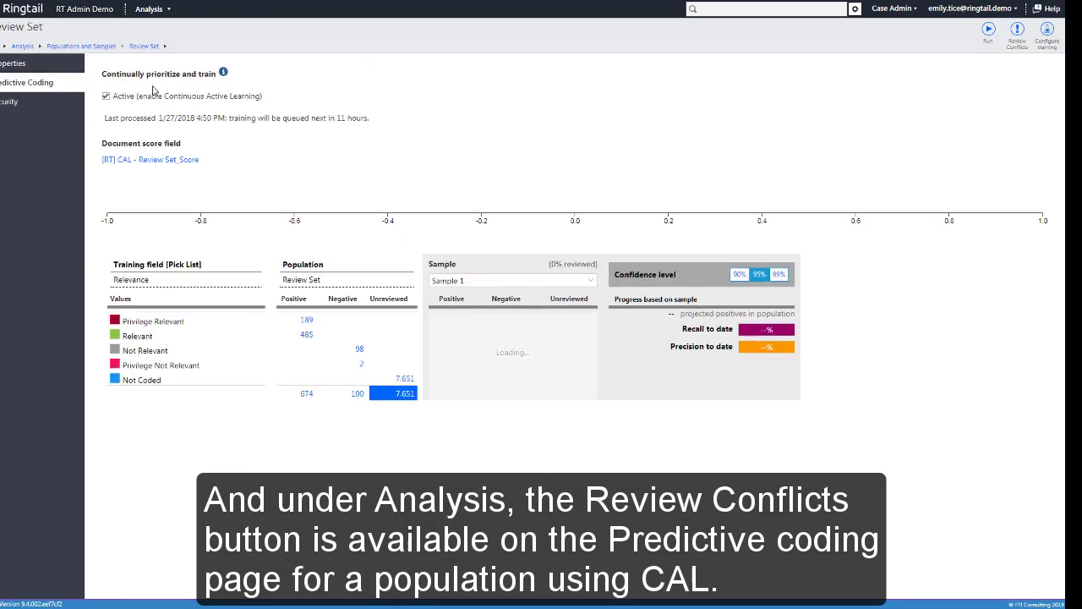
# - Set Review Conflicts to find false negatives below 0.15 and false positives above -0.35
pyautogui.click(1022, 51)
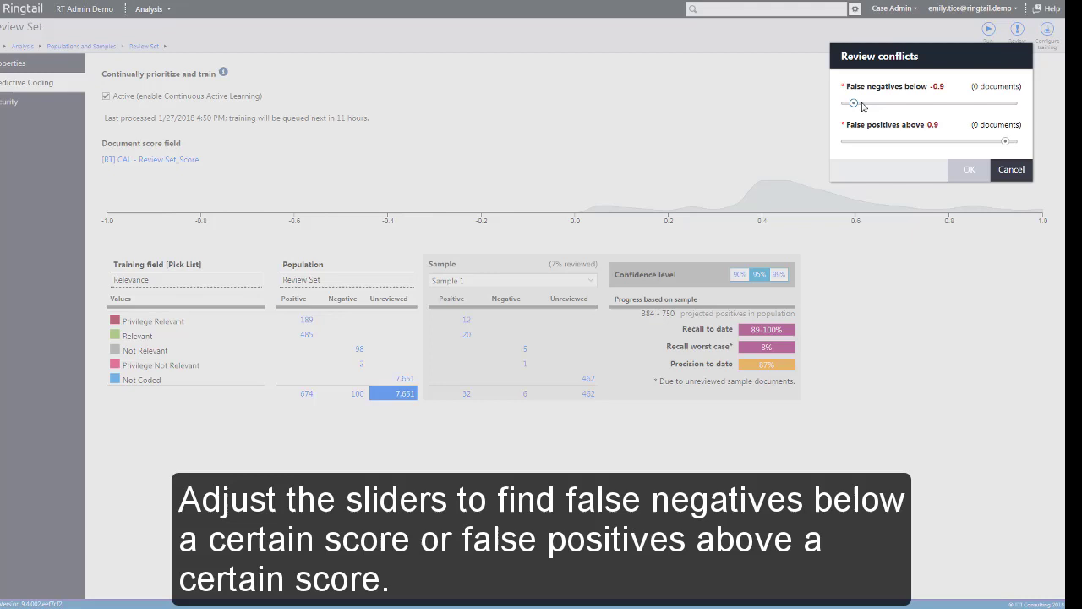
pyautogui.moveTo(854, 103); pyautogui.dragTo(943, 106)
pyautogui.moveTo(1006, 141); pyautogui.dragTo(901, 145)
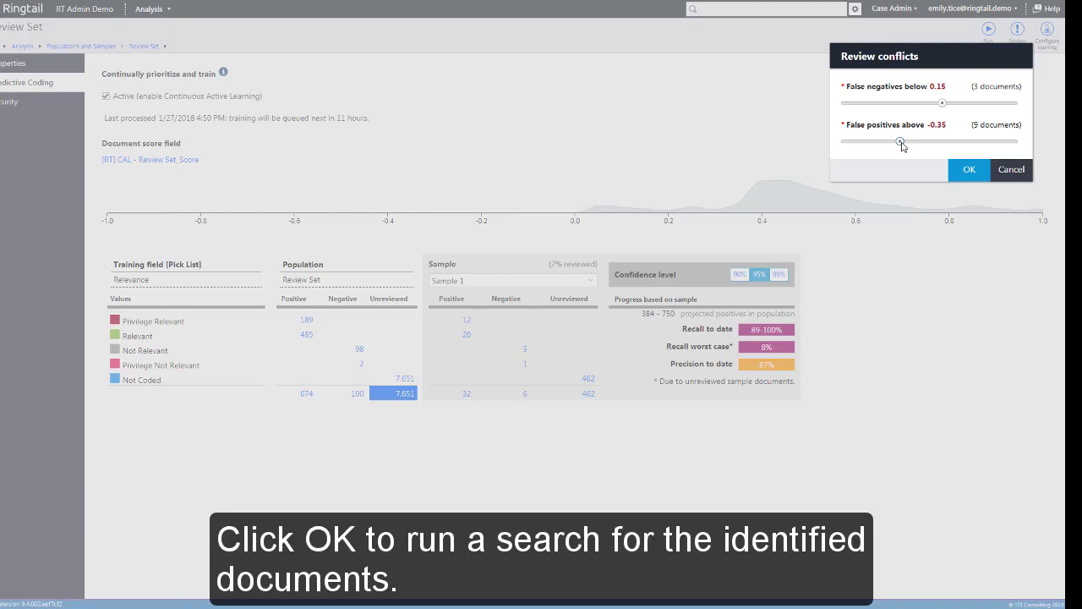